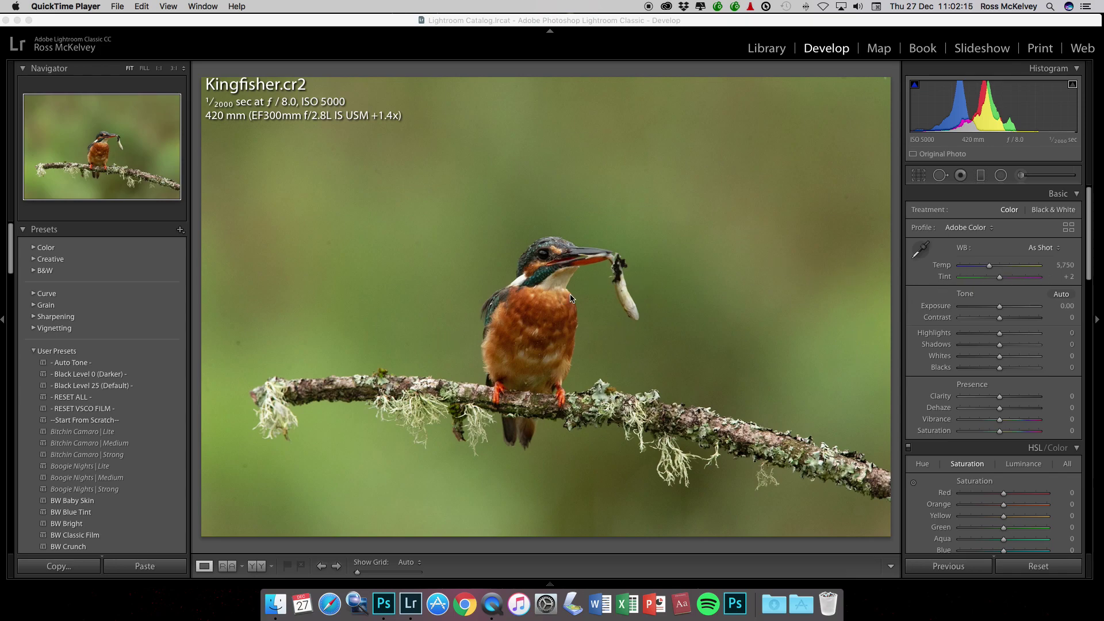
Straighten Kingfisher.cr2 to 2.81° and crop tightly around the bird and branch
left_click(919, 176)
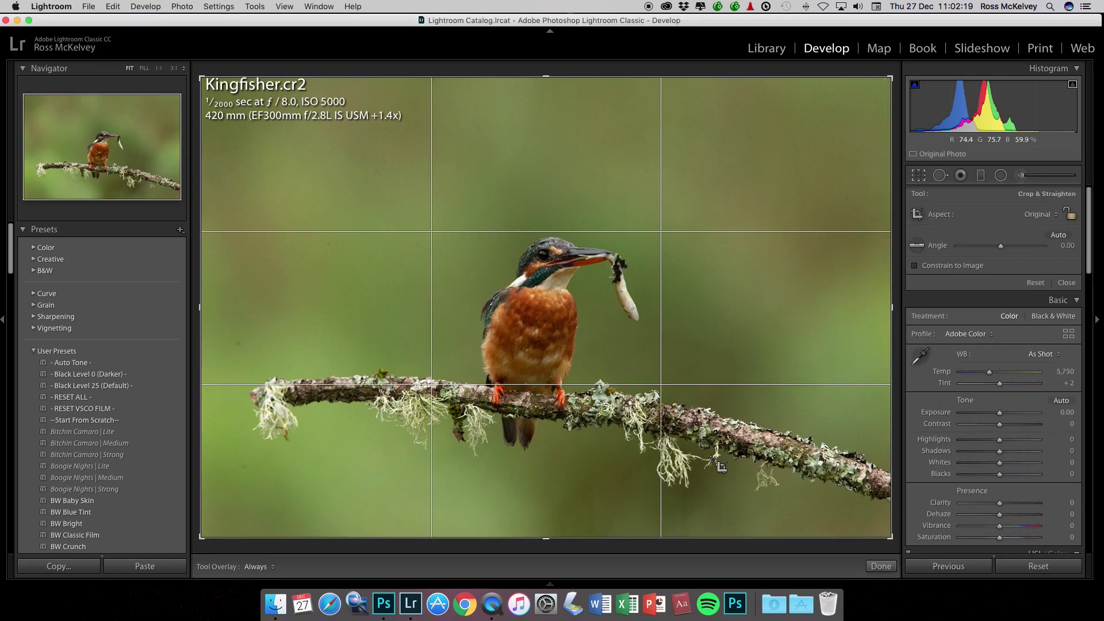
left_click_drag(897, 547, 878, 563)
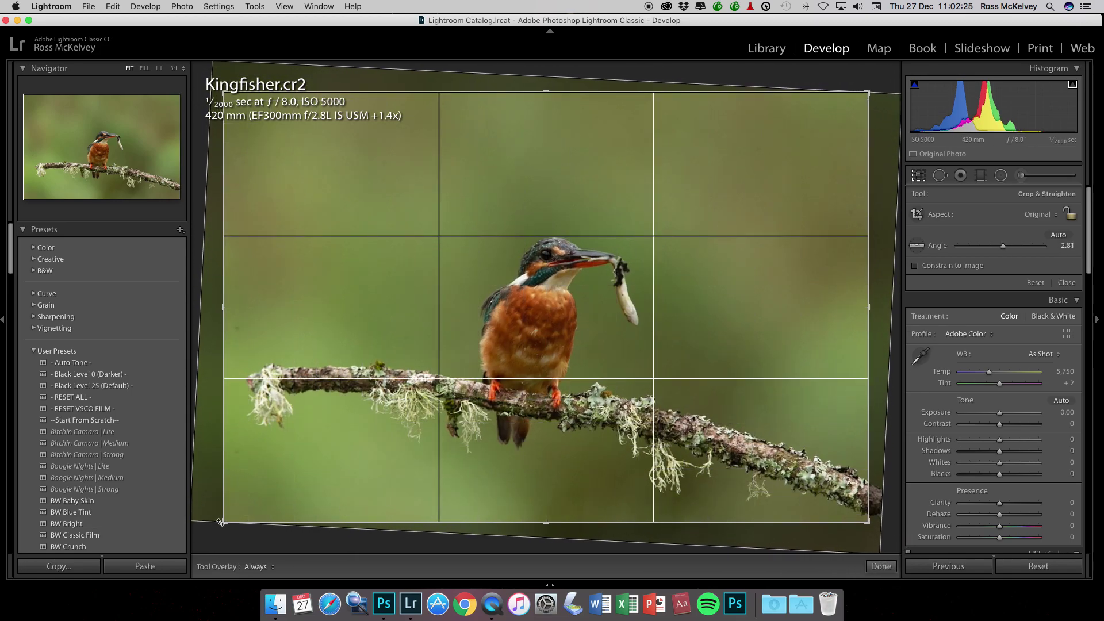
left_click_drag(221, 522, 305, 512)
left_click_drag(518, 104, 523, 132)
left_click_drag(529, 282, 535, 262)
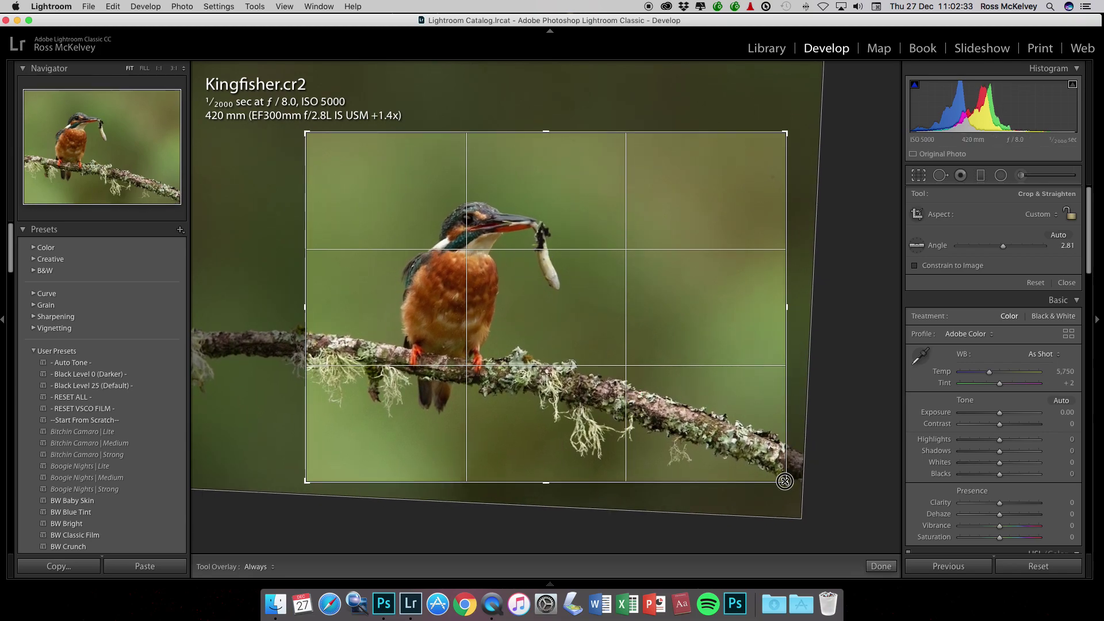
left_click_drag(785, 481, 783, 479)
left_click_drag(347, 397, 354, 393)
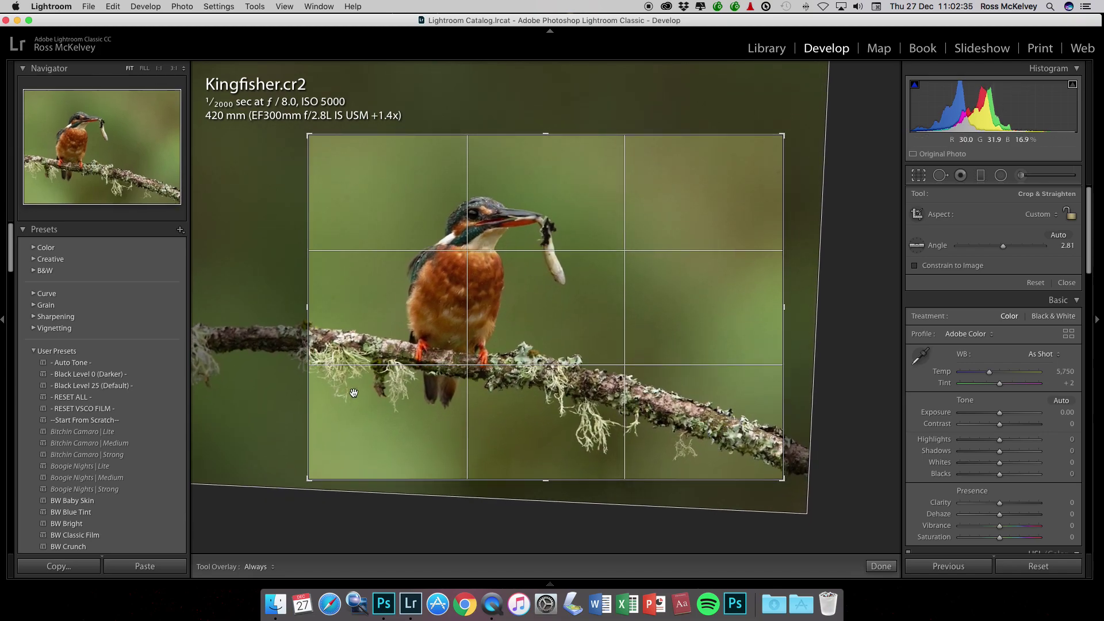
left_click_drag(616, 390, 613, 389)
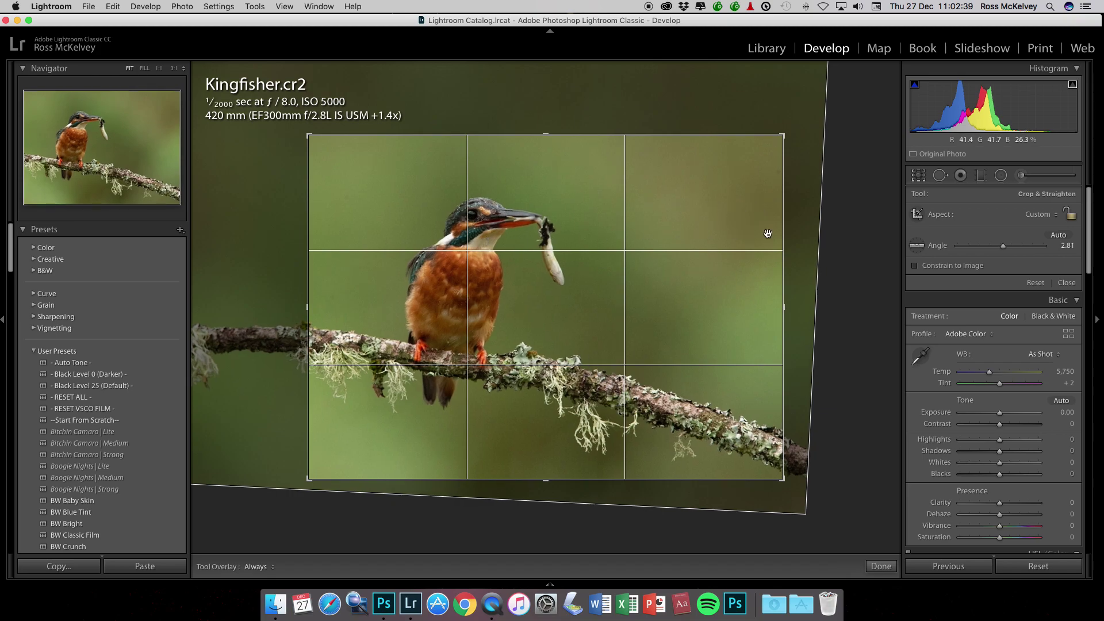
key("Return")
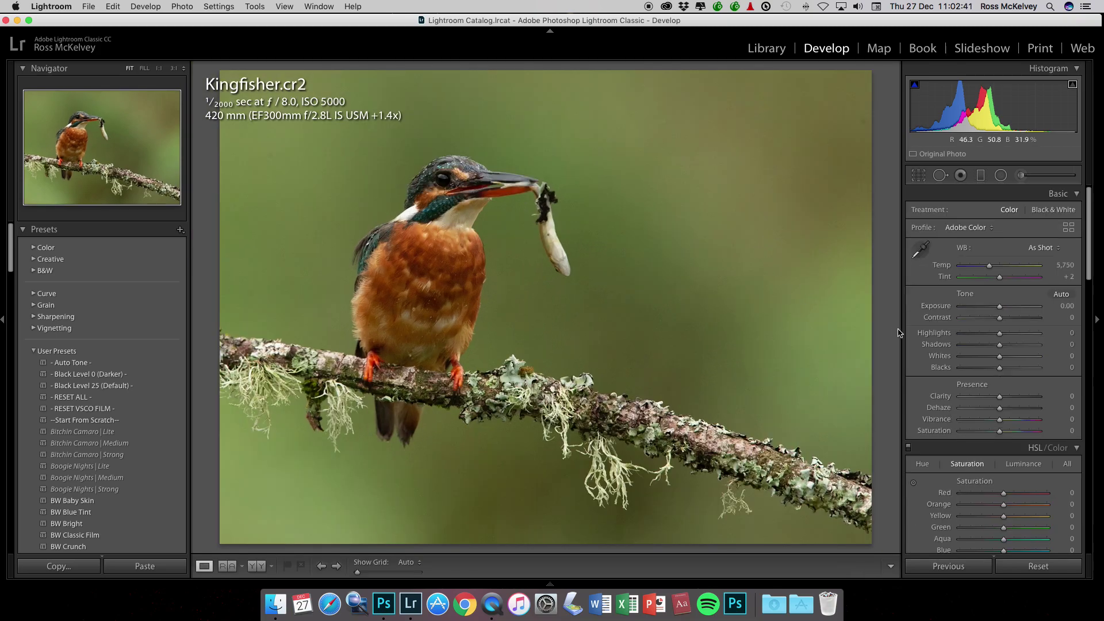
In the Basic panel set Highlights to −35, Shadows to +55 and Blacks to +10
left_click(944, 334)
key("minus")
key("minus")
key("minus")
key("minus")
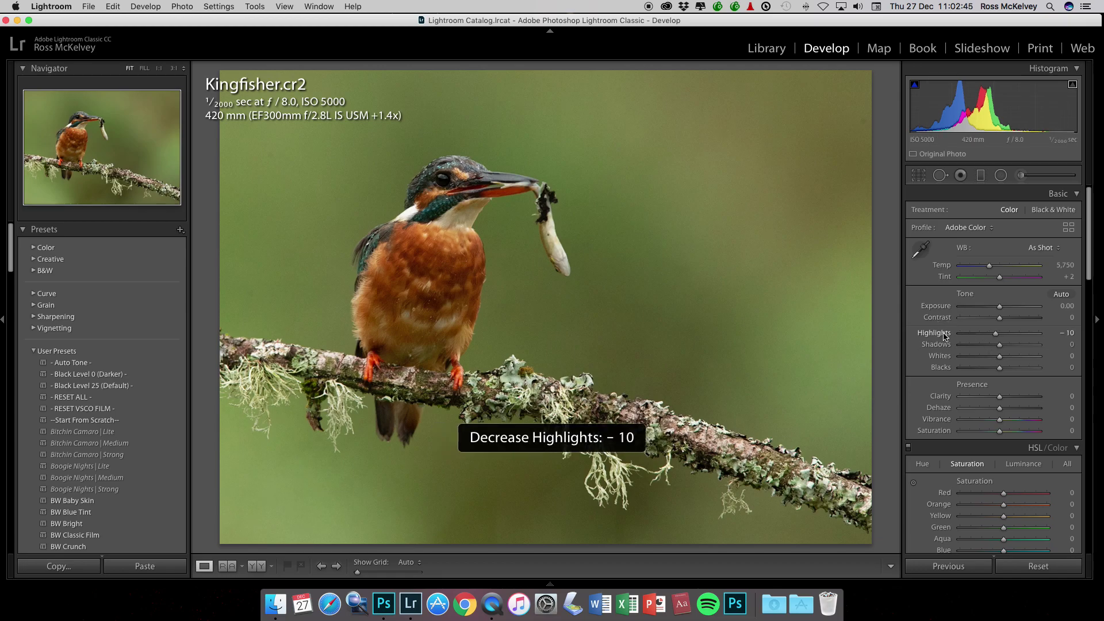
key("minus")
key("minus")
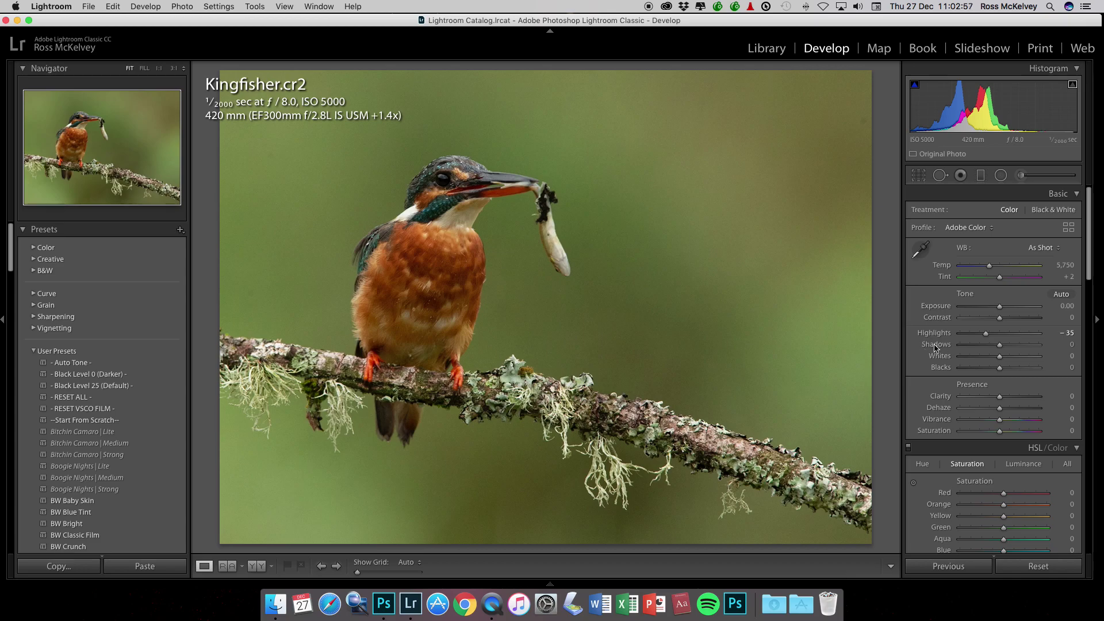
key("equal")
key("equal")
key("equal")
key("equal")
key("equal")
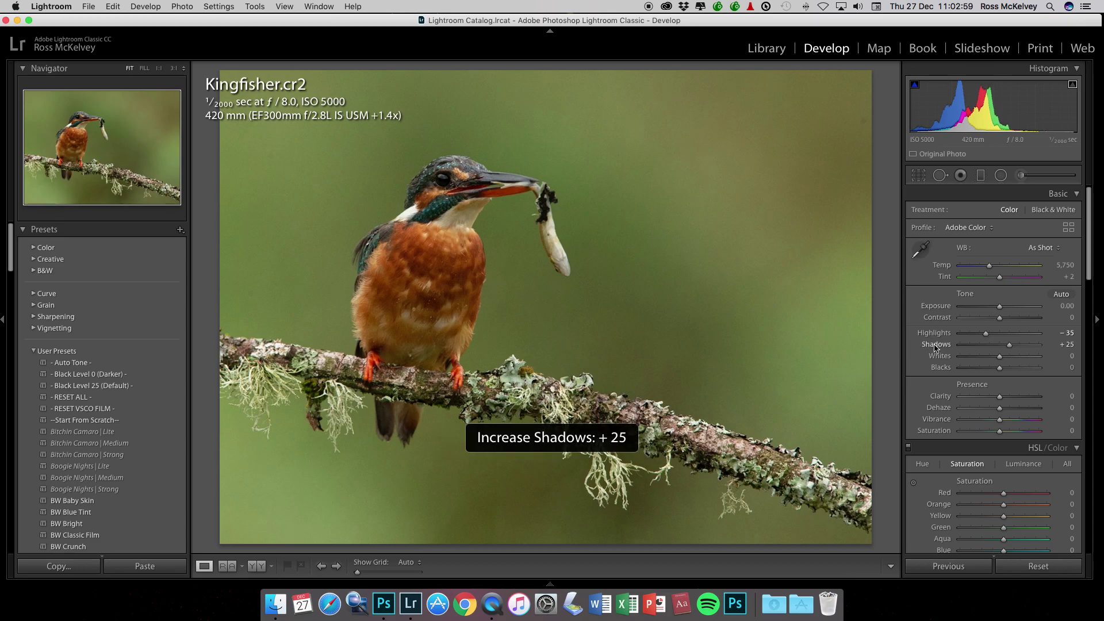
key("equal")
key("equal")
key("equal")
key("equal")
key("equal")
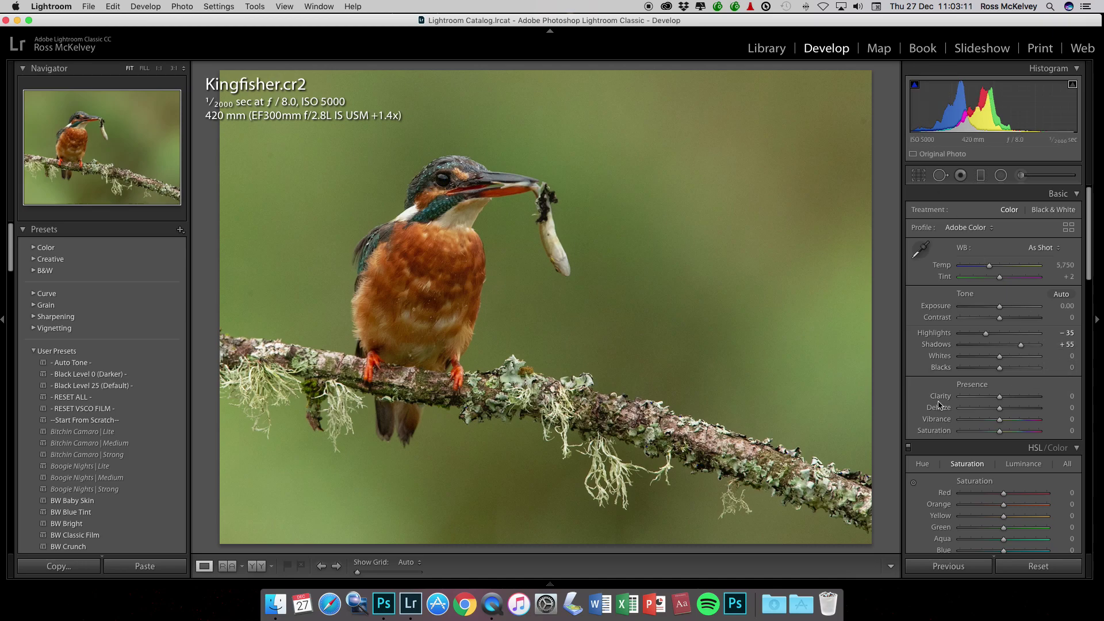
key("plus")
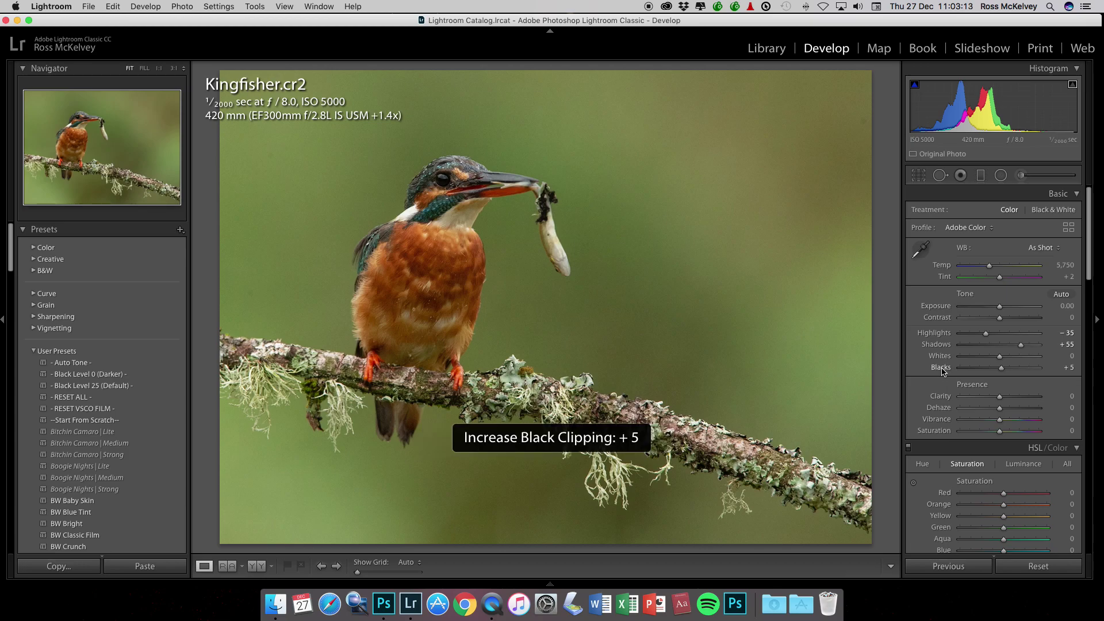
key("plus")
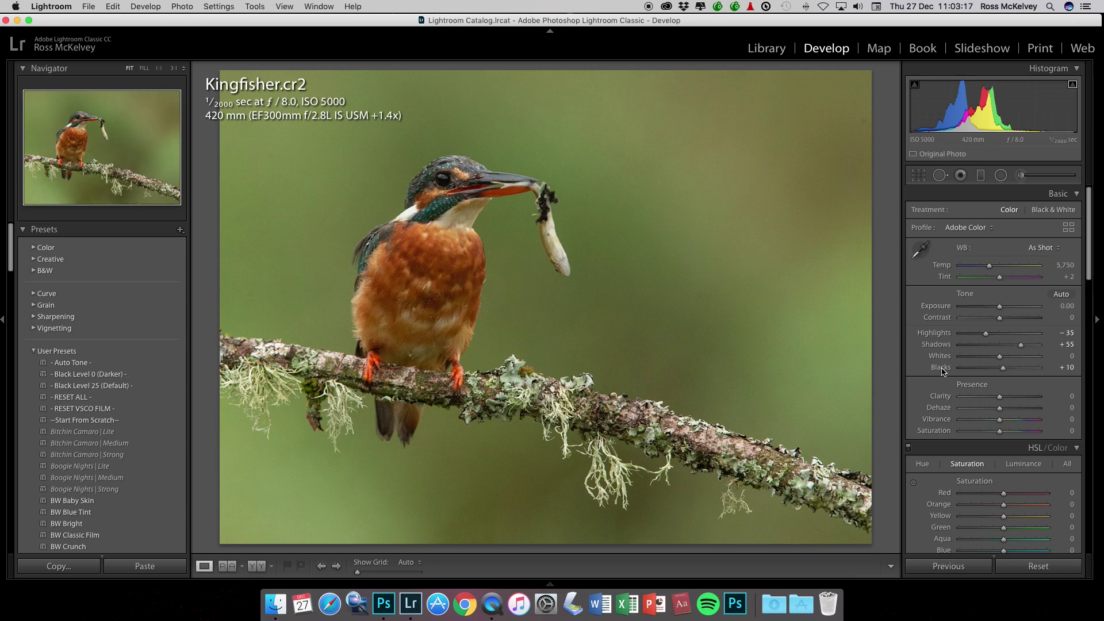
key("minus")
key("plus")
scroll(1012, 463, "down", 8)
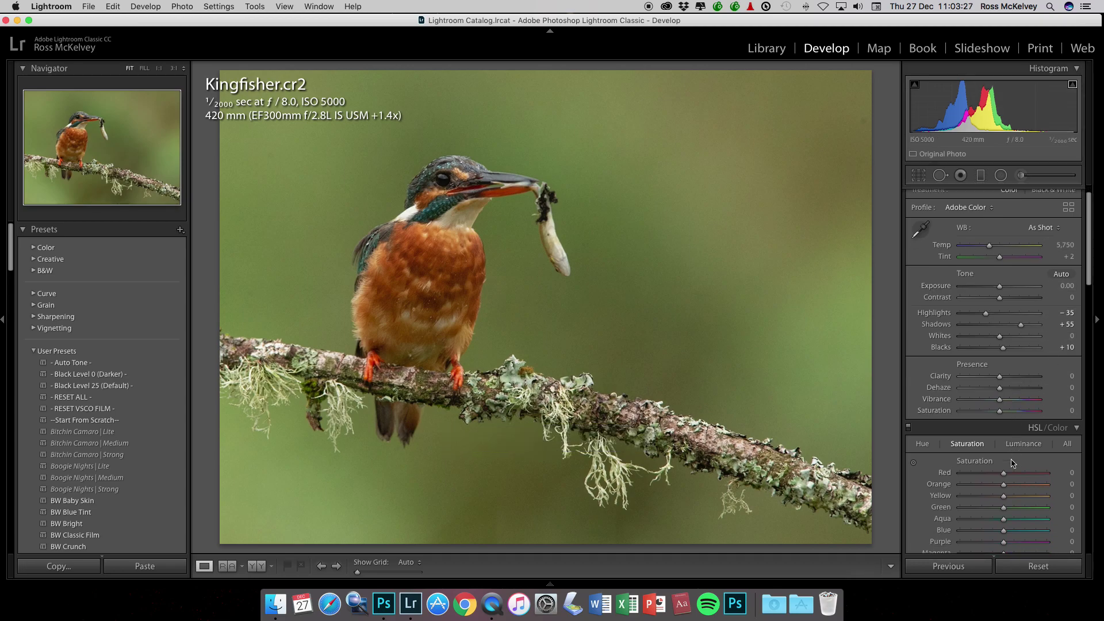
Set the Sharpening sliders to Detail 0, Radius 0.6 and Amount 70
scroll(1011, 460, "down", 6)
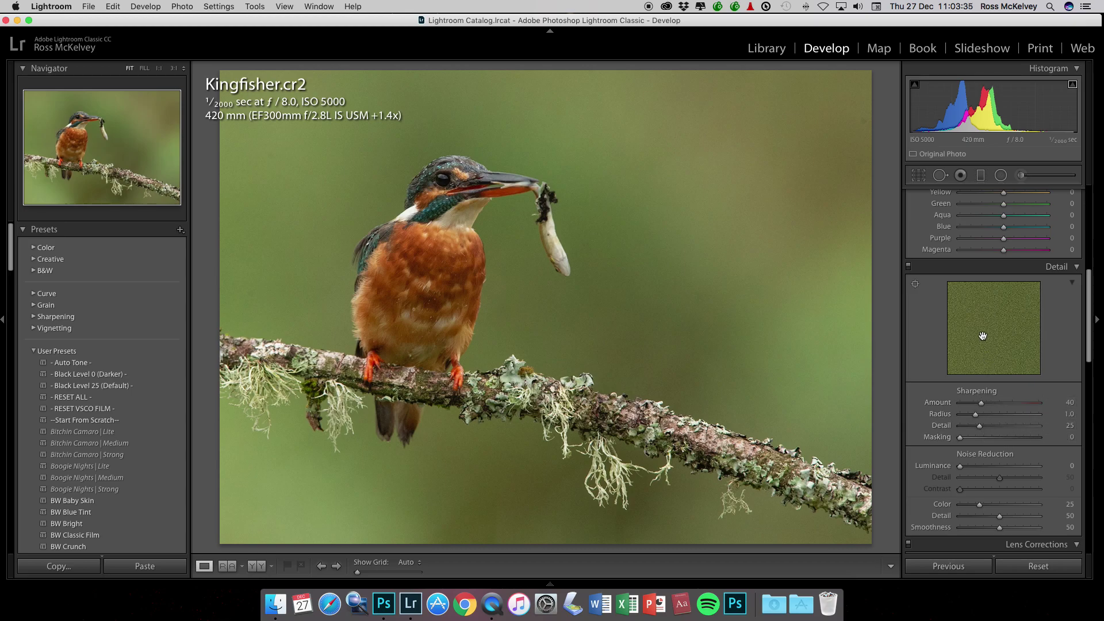
mouse_move(986, 336)
left_mouse_down()
mouse_move(983, 323)
mouse_move(997, 329)
left_mouse_up()
left_click_drag(980, 425, 940, 426)
mouse_move(976, 416)
left_mouse_down()
mouse_move(951, 417)
mouse_move(965, 417)
left_mouse_up()
left_click_drag(982, 406, 997, 406)
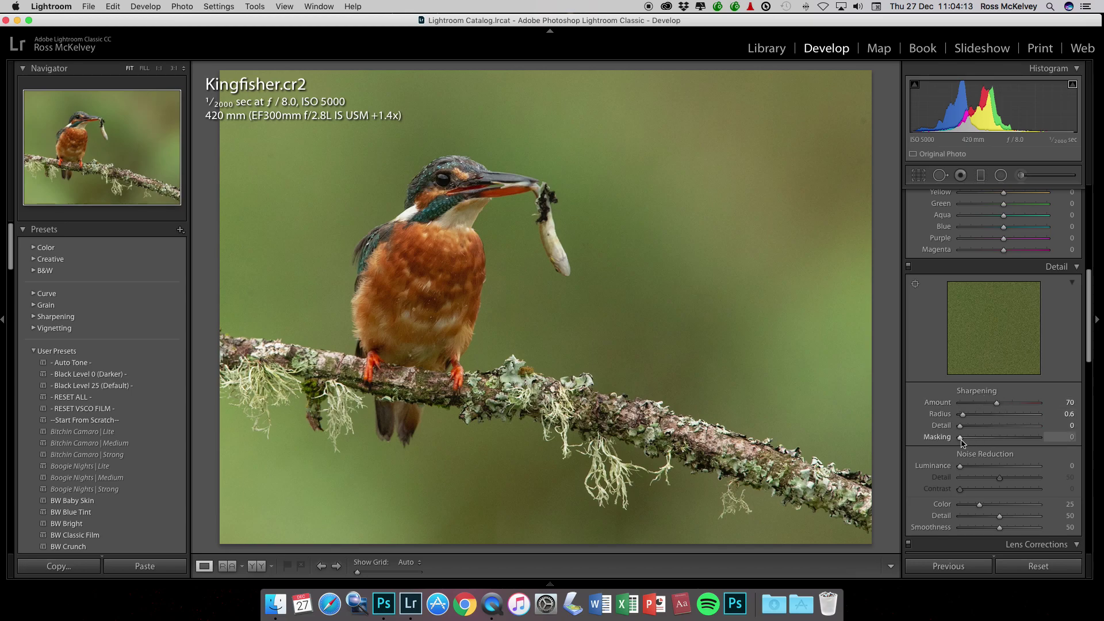
Raise sharpening Masking to 70 while previewing the edge mask with Alt
key("alt")
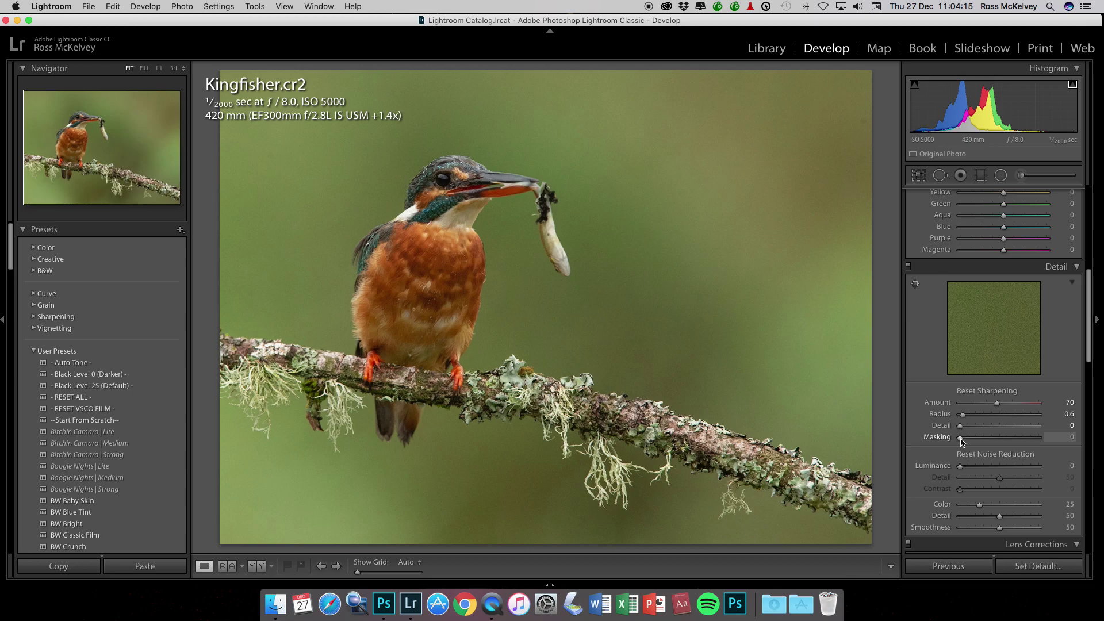
left_click_drag(961, 440, 982, 440)
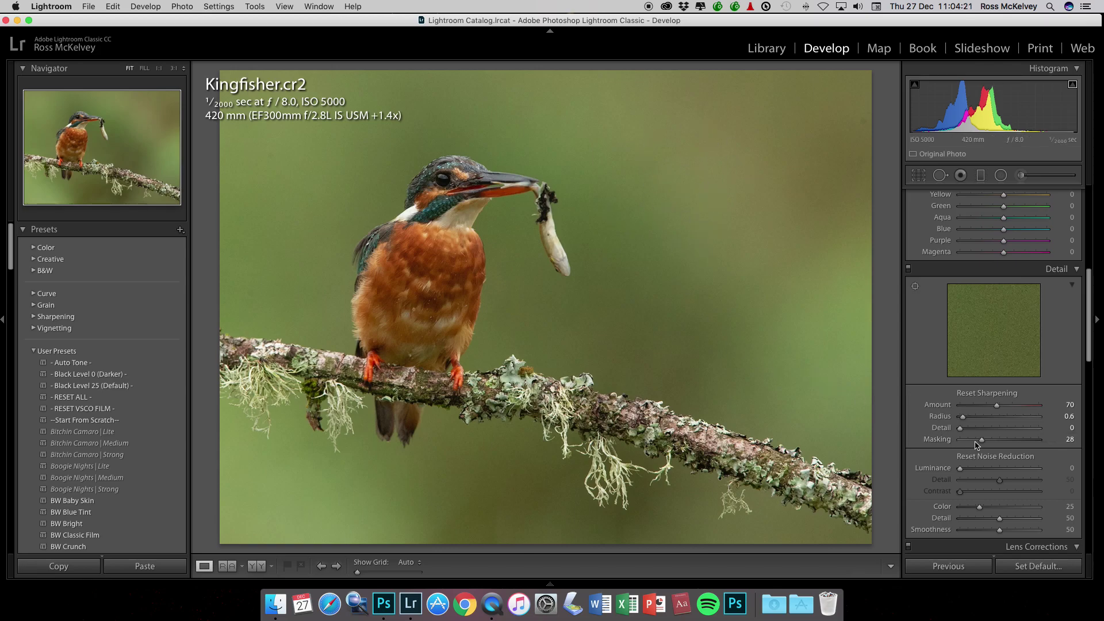
left_click_drag(982, 440, 1016, 439)
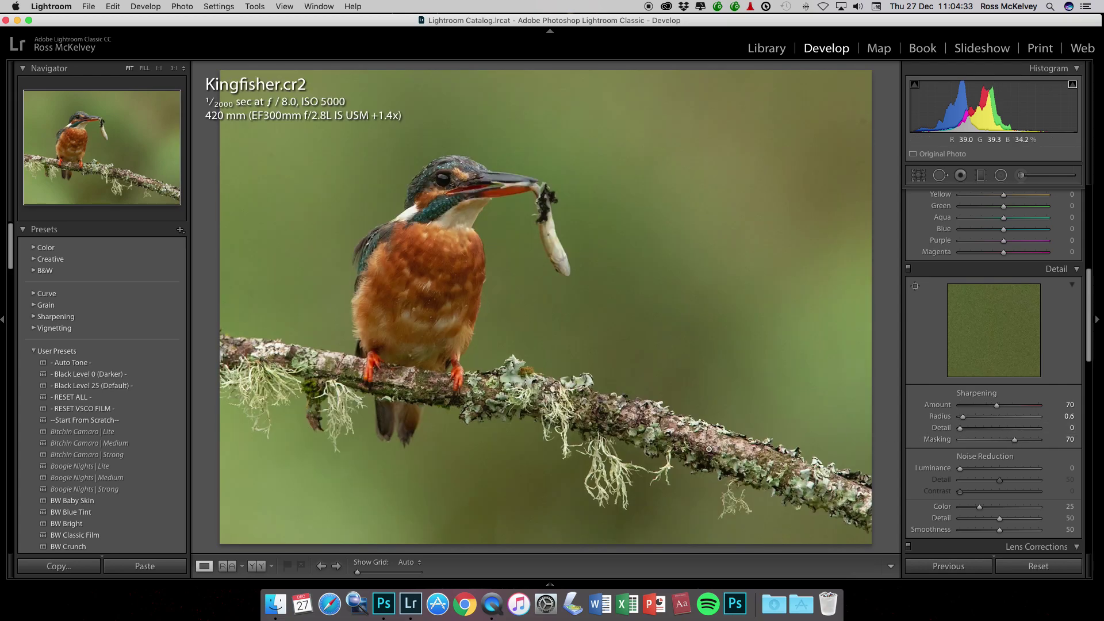
left_click(181, 6)
Open the photo in Photoshop CC and inspect its detail at 100% zoom
mouse_move(229, 67)
left_click(402, 69)
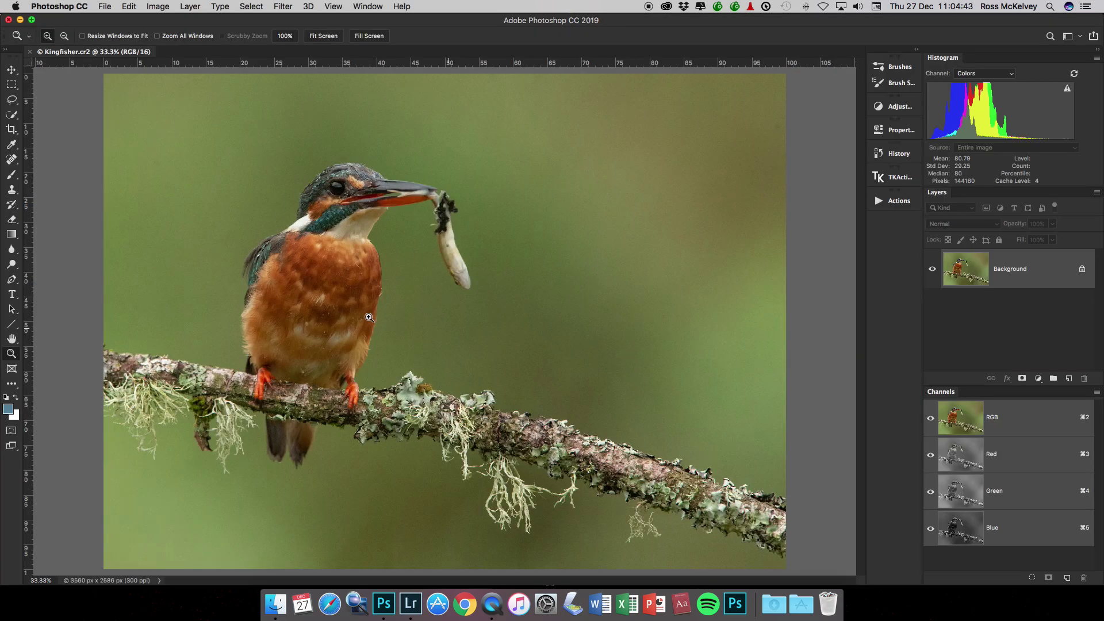
key("super+1")
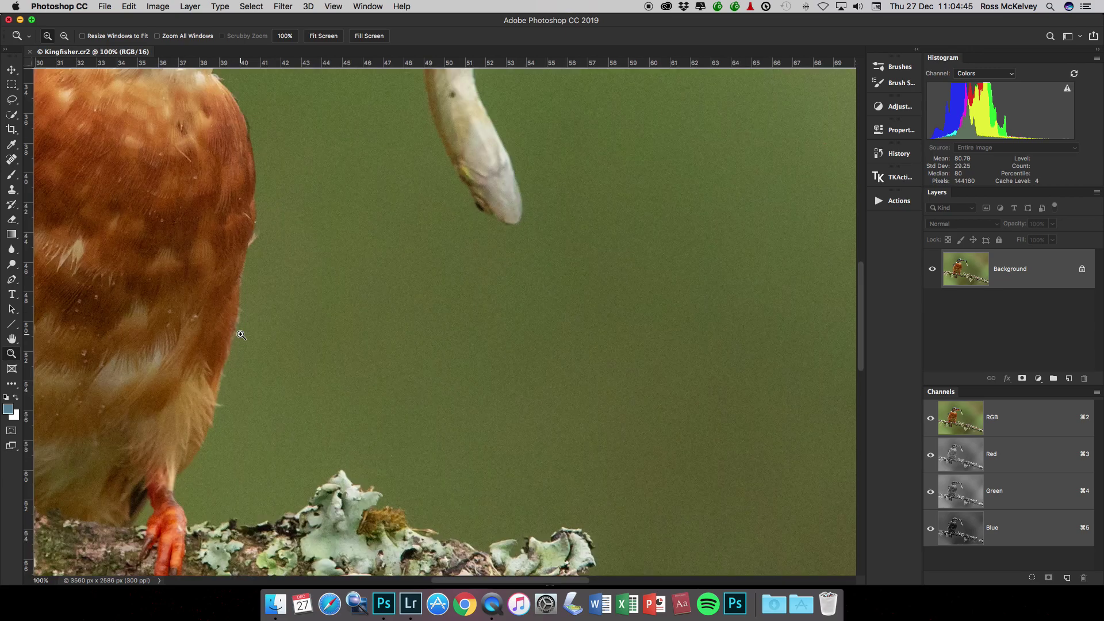
scroll(536, 343, "up", 5)
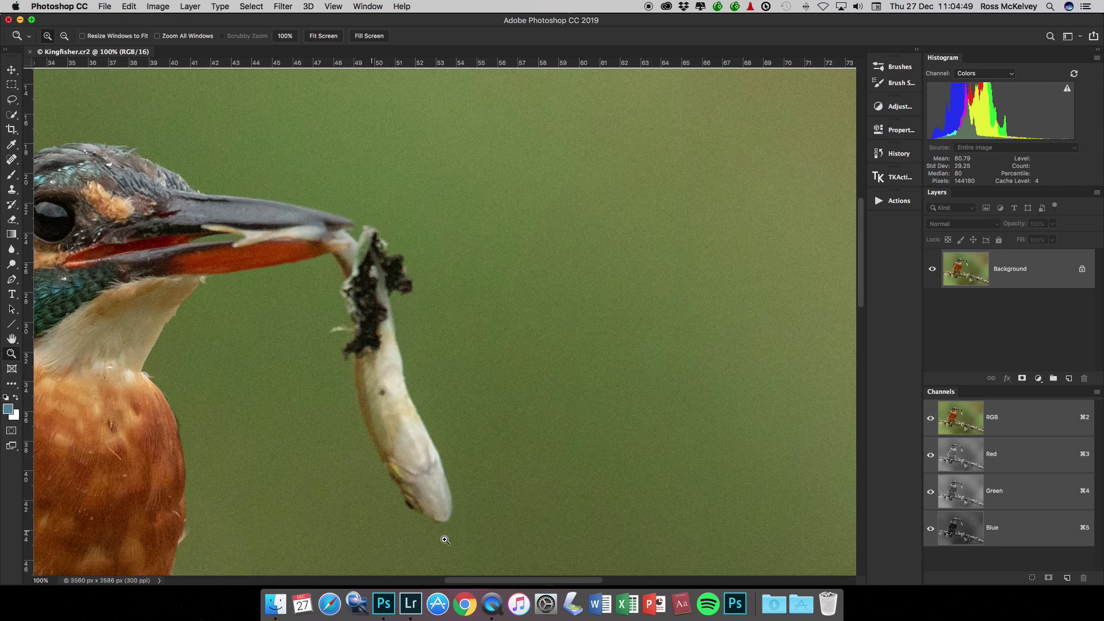
scroll(636, 361, "left", 5)
scroll(636, 362, "up", 3)
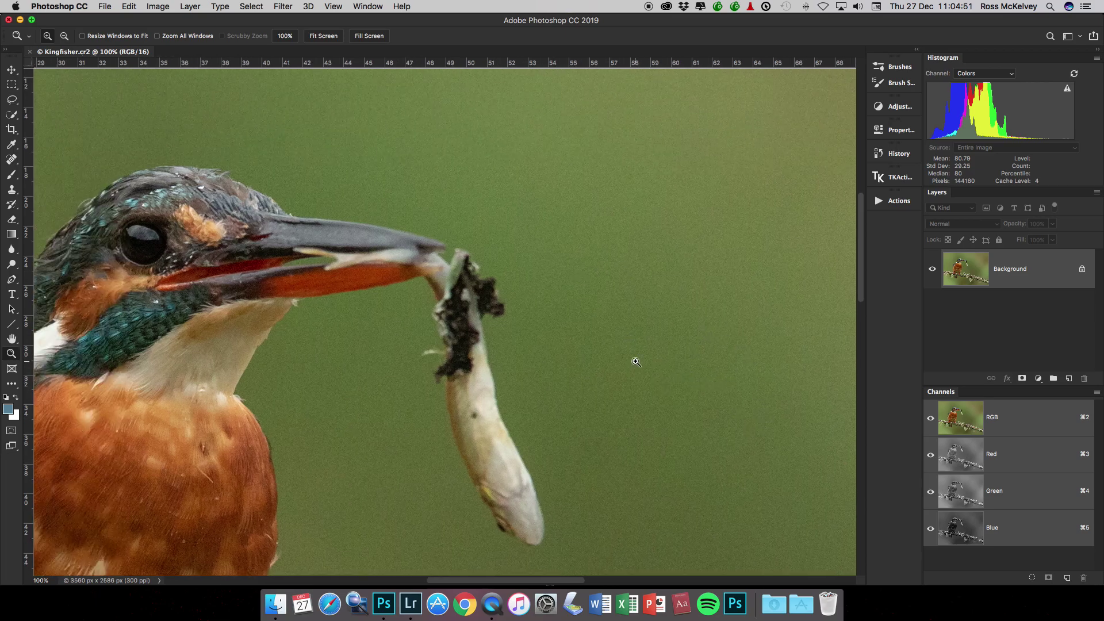
scroll(636, 362, "left", 5)
scroll(635, 362, "up", 2)
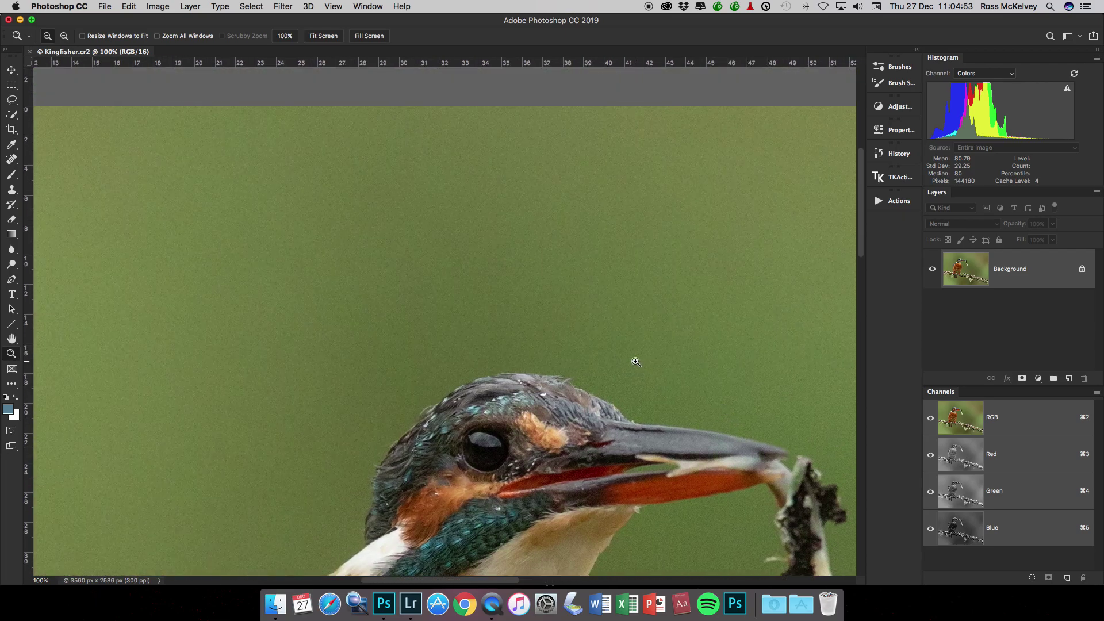
scroll(636, 362, "down", 1)
scroll(636, 362, "left", 4)
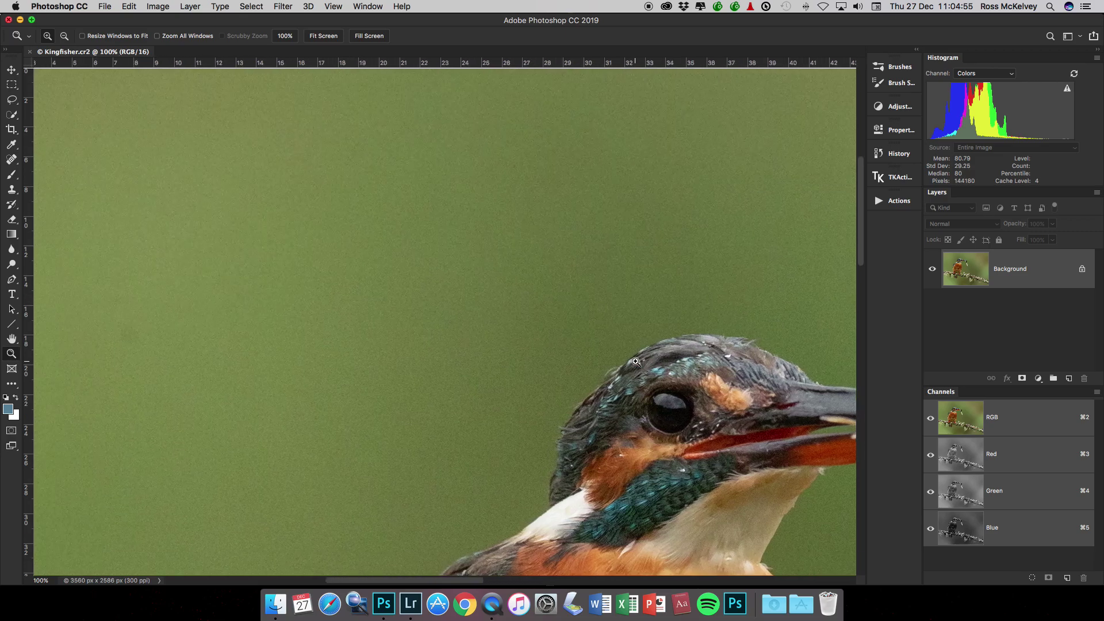
scroll(613, 364, "right", 10)
scroll(614, 364, "down", 10)
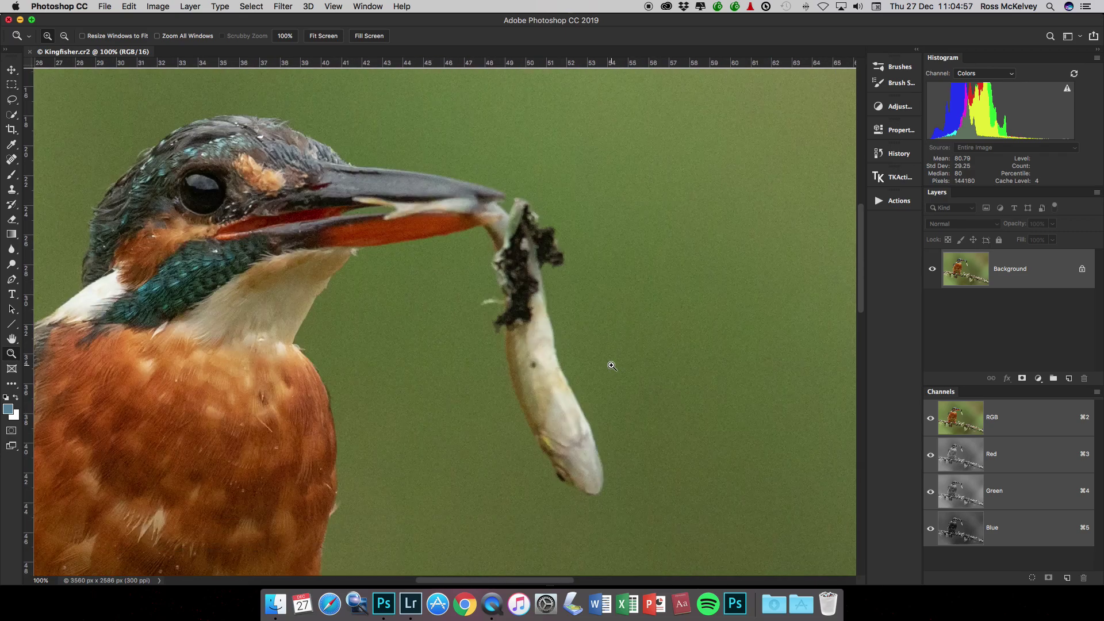
key("super+0")
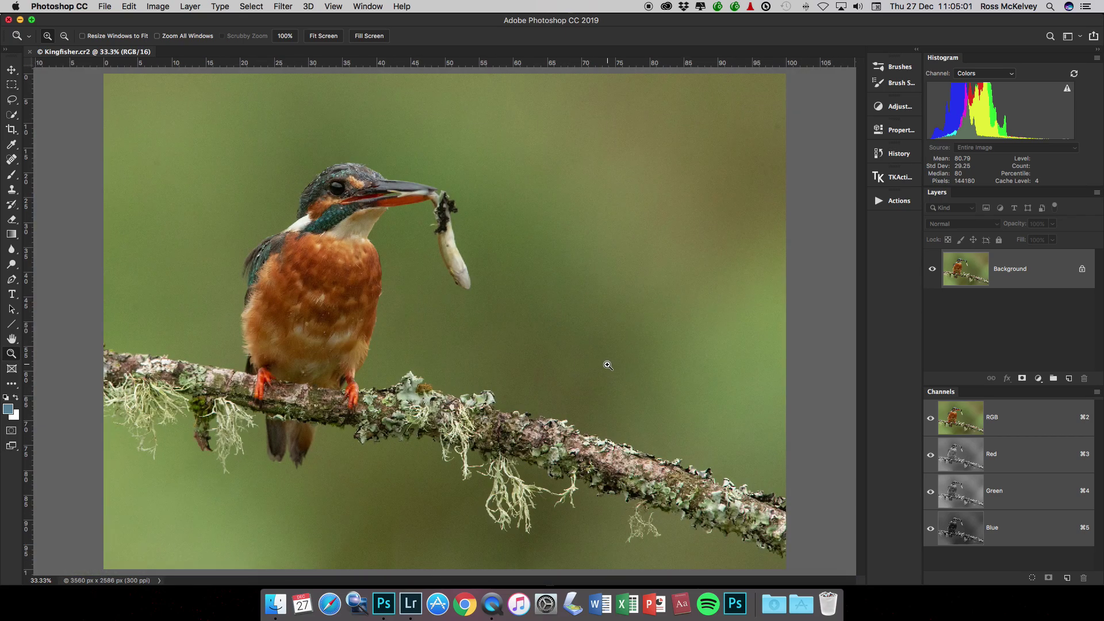
Zoom in on the kingfisher and duplicate the Background into Layer 1
left_click(532, 313)
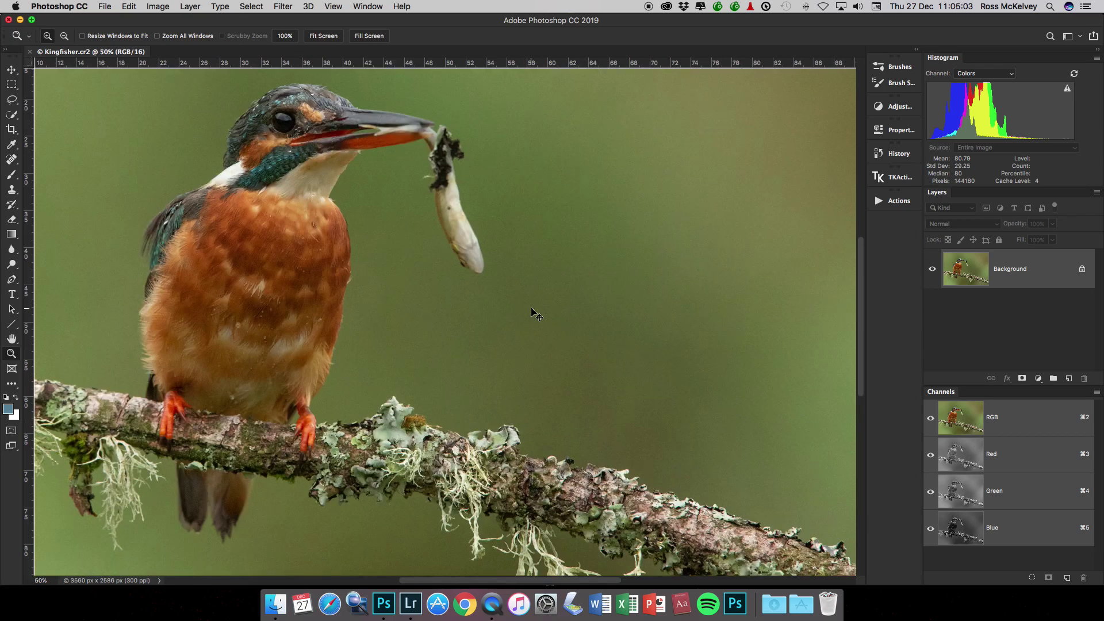
scroll(532, 309, "up", 3)
scroll(532, 309, "left", 2)
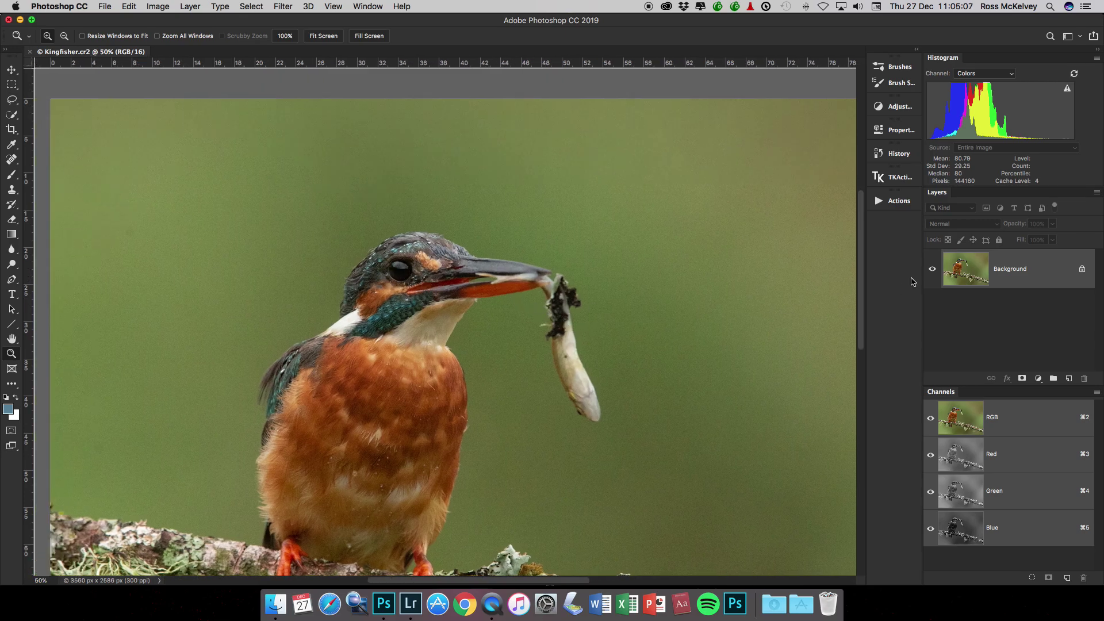
key("super+j")
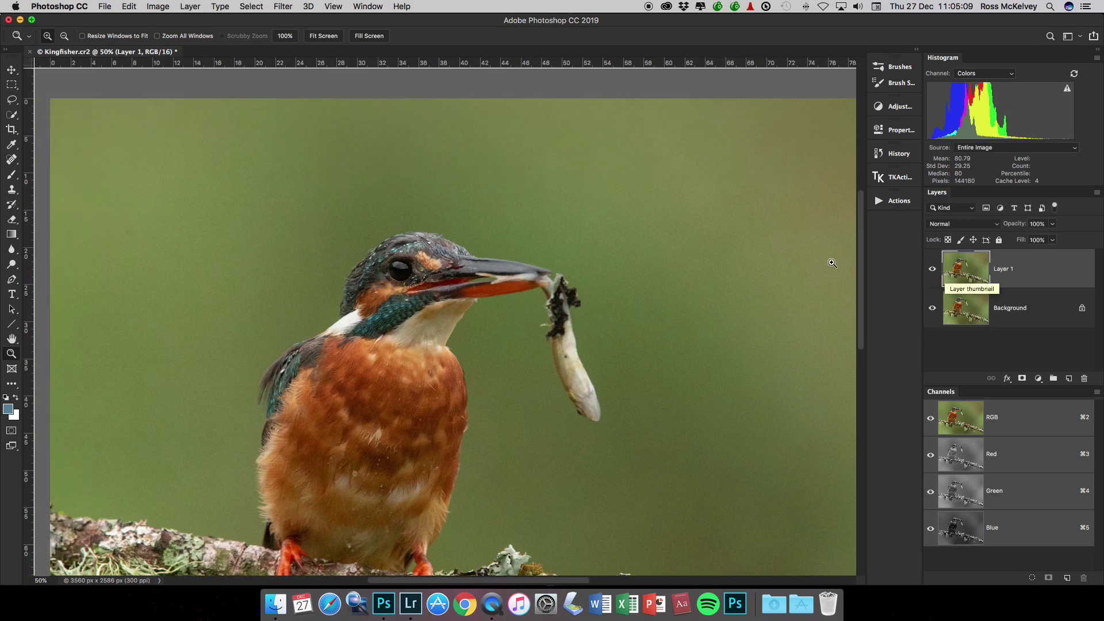
Lighten the ring around the kingfisher's eye with a small Dodge Tool brush
left_click(10, 266)
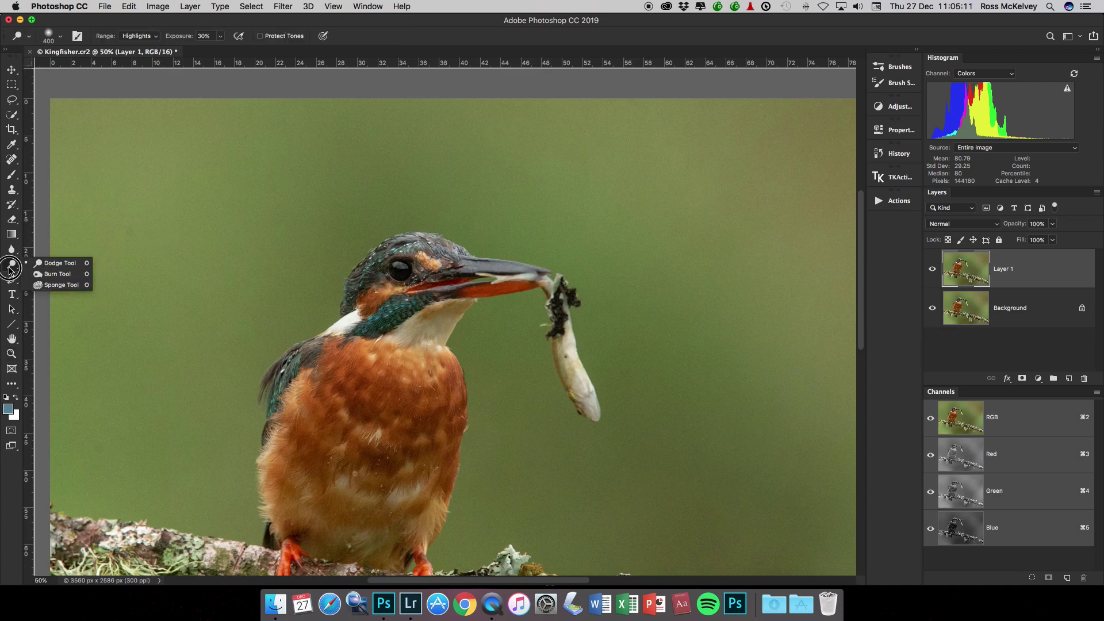
left_click(49, 255)
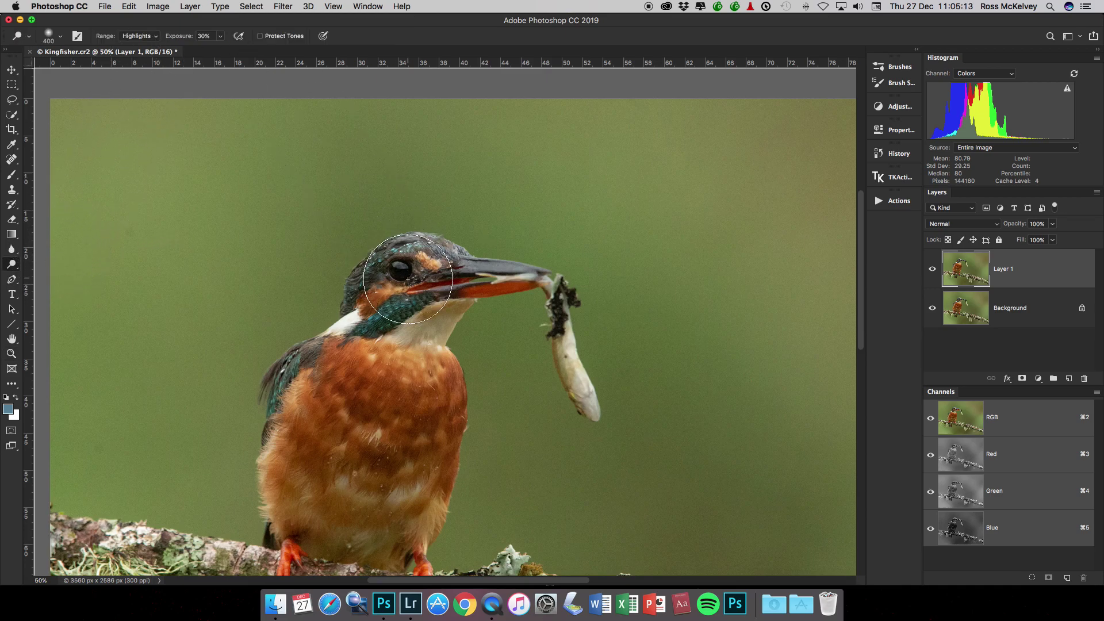
key("bracketleft")
key("bracketleft")
key("bracketleft")
key("bracketleft")
key("super+equal")
key("super+equal")
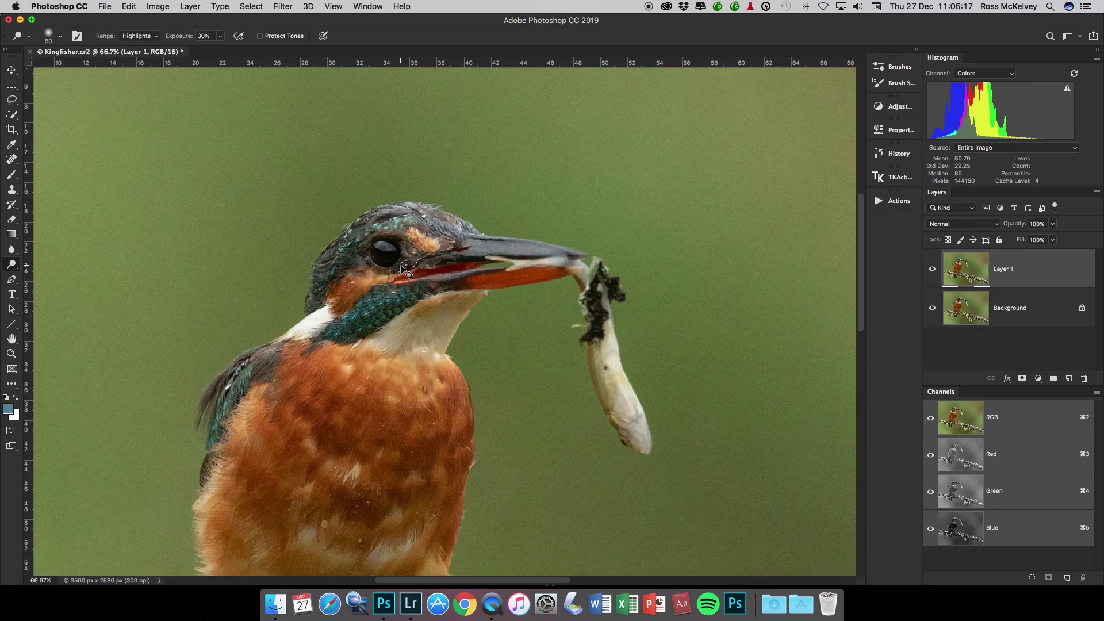
scroll(400, 265, "up", 2)
scroll(401, 266, "left", 3)
key("bracketleft")
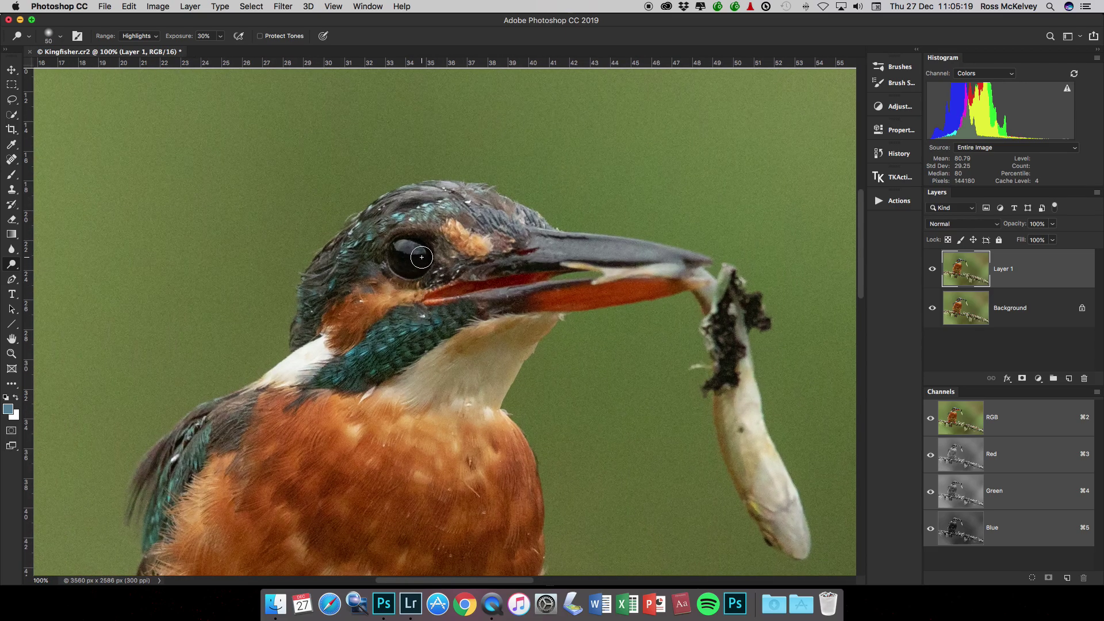
mouse_move(413, 253)
left_mouse_down()
mouse_move(405, 250)
mouse_move(437, 253)
mouse_move(425, 251)
left_mouse_up()
Compare the dodge by toggling Layer 1, then flatten to a single Background
left_click(934, 270)
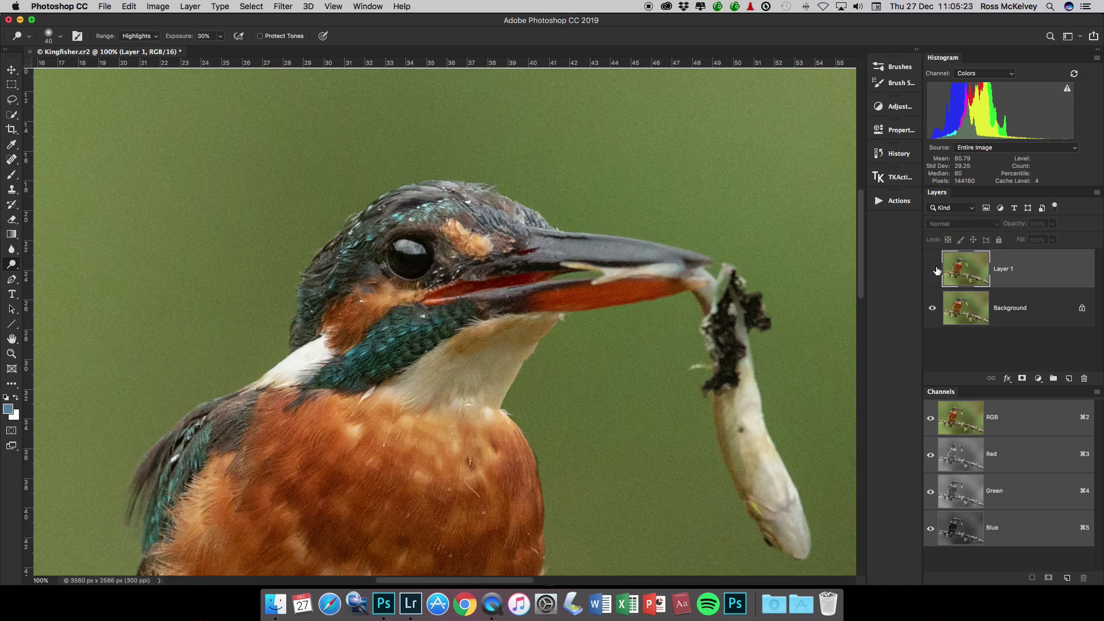
left_click(934, 270)
left_click(935, 270)
left_click(933, 269)
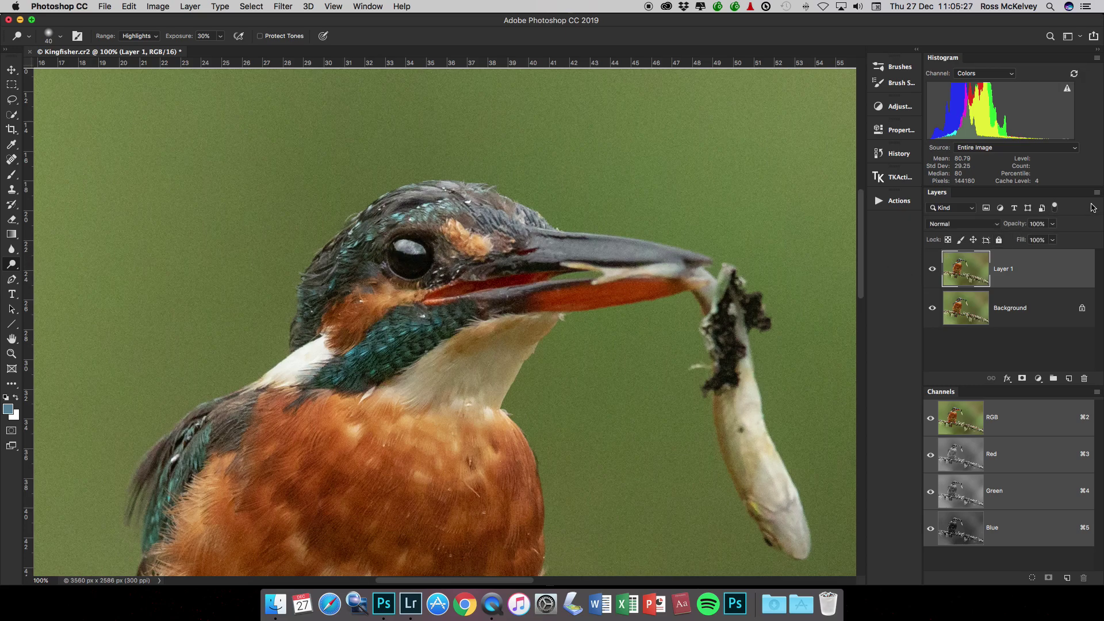
left_click(1096, 193)
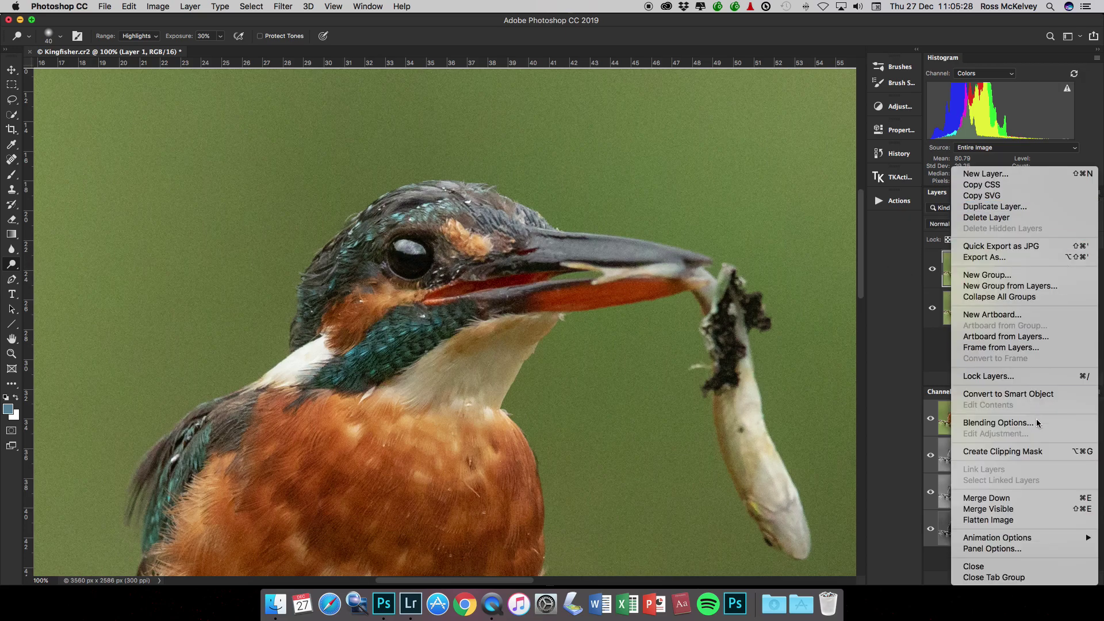
left_click(1040, 519)
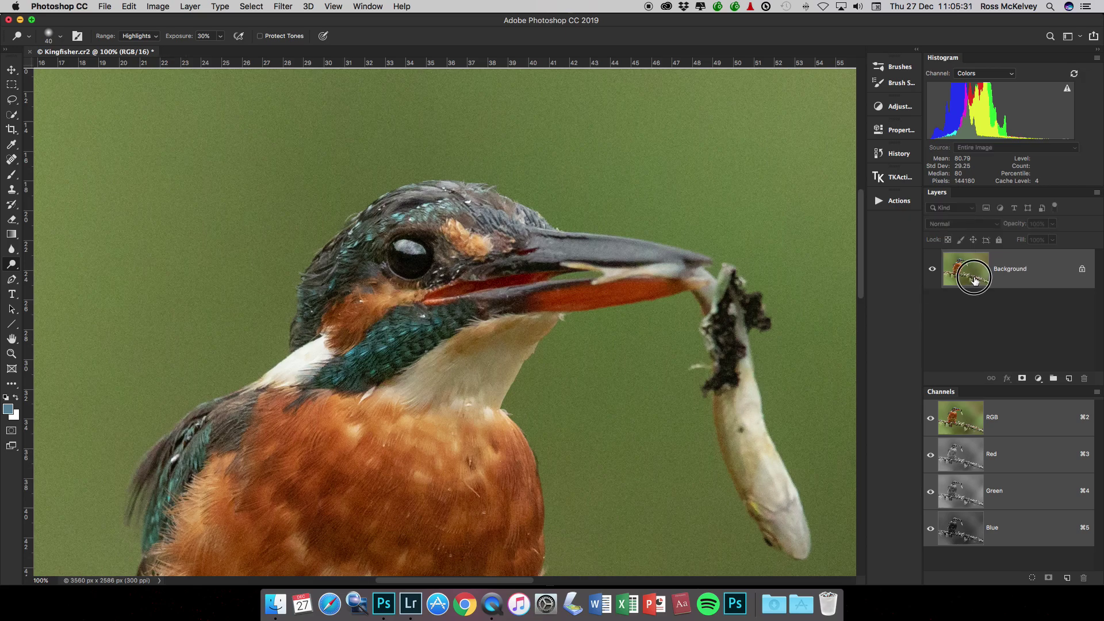
Undo the flatten and launch Nik Collection's Color Efex Pro 4 on Layer 1
key("super+z")
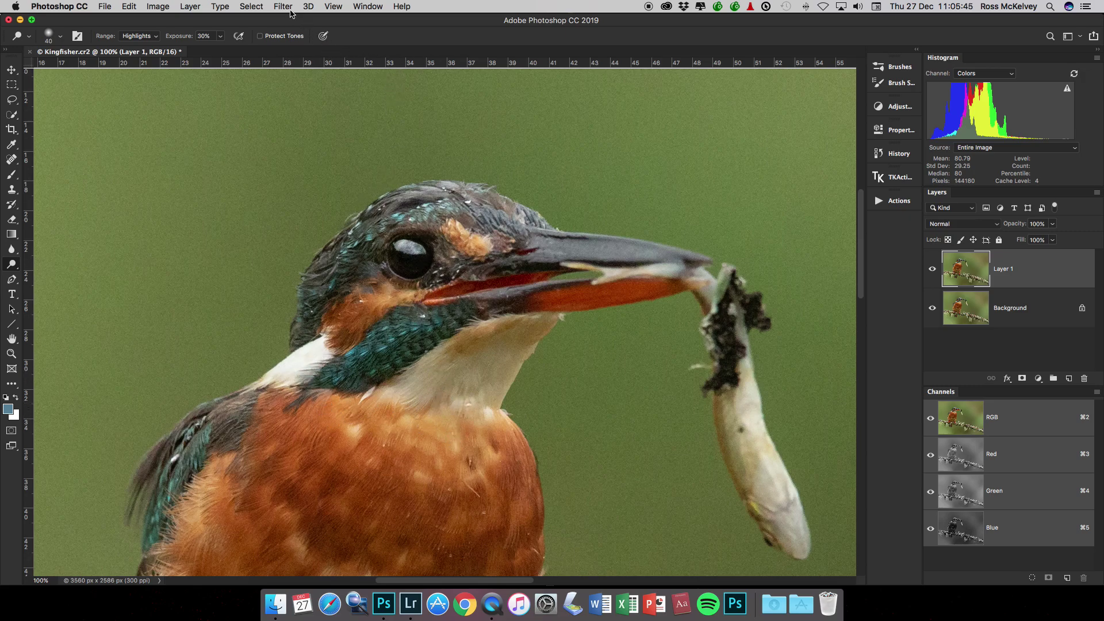
left_click(282, 6)
mouse_move(392, 296)
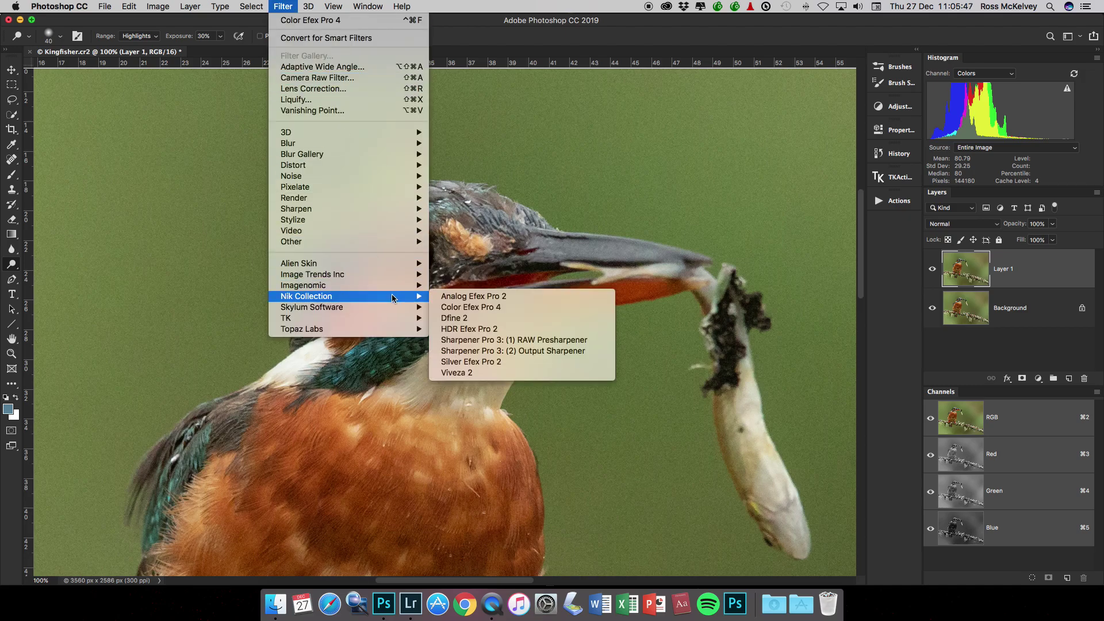
left_click(514, 308)
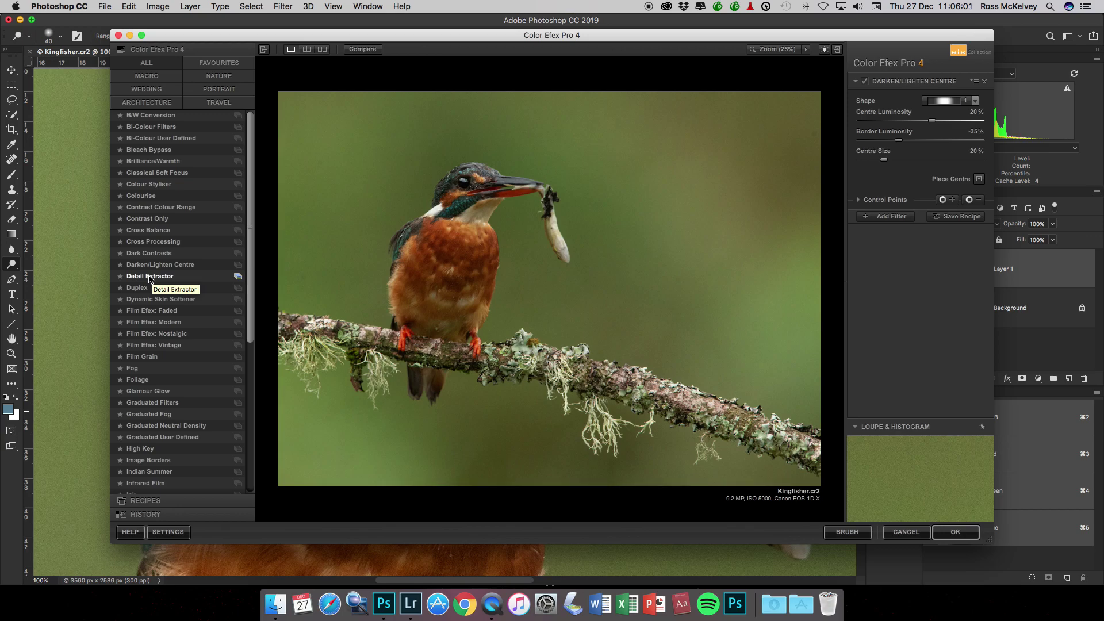
Apply Detail Extractor, compare against the original, push Highlights near maximum and return to Photoshop
left_click(150, 278)
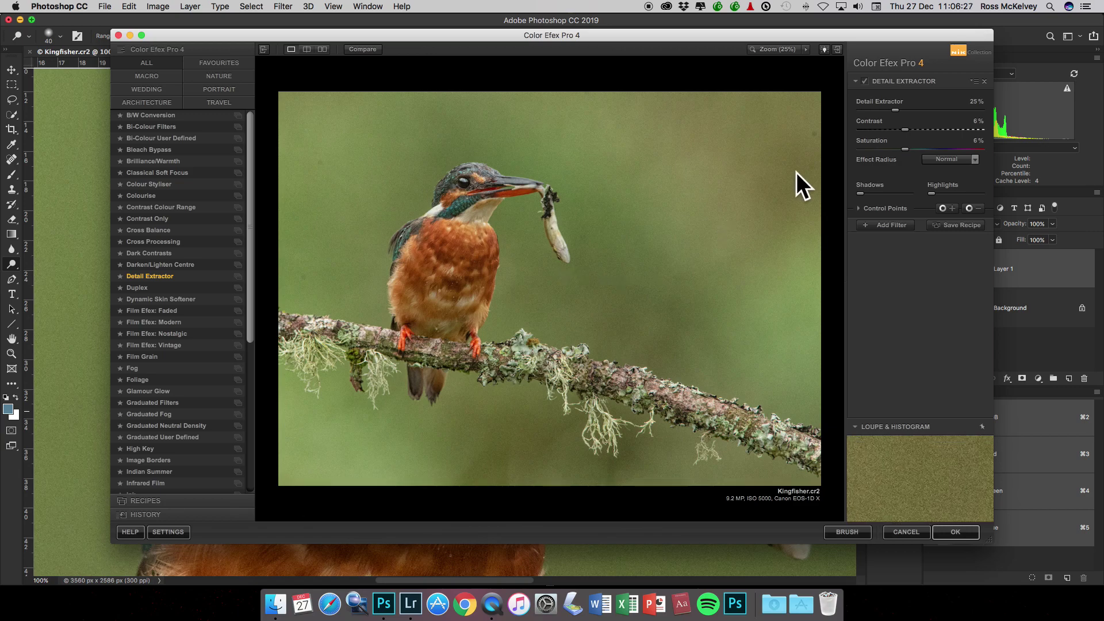
left_click(370, 50)
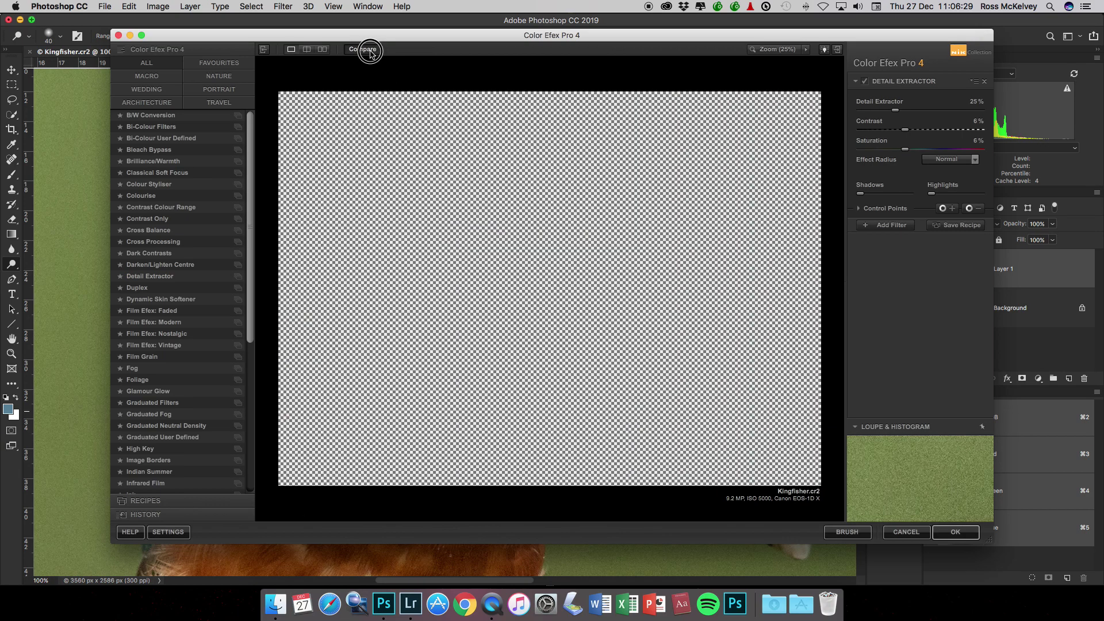
left_click(370, 50)
left_click(370, 50)
left_click(369, 50)
left_click(370, 50)
left_click(370, 50)
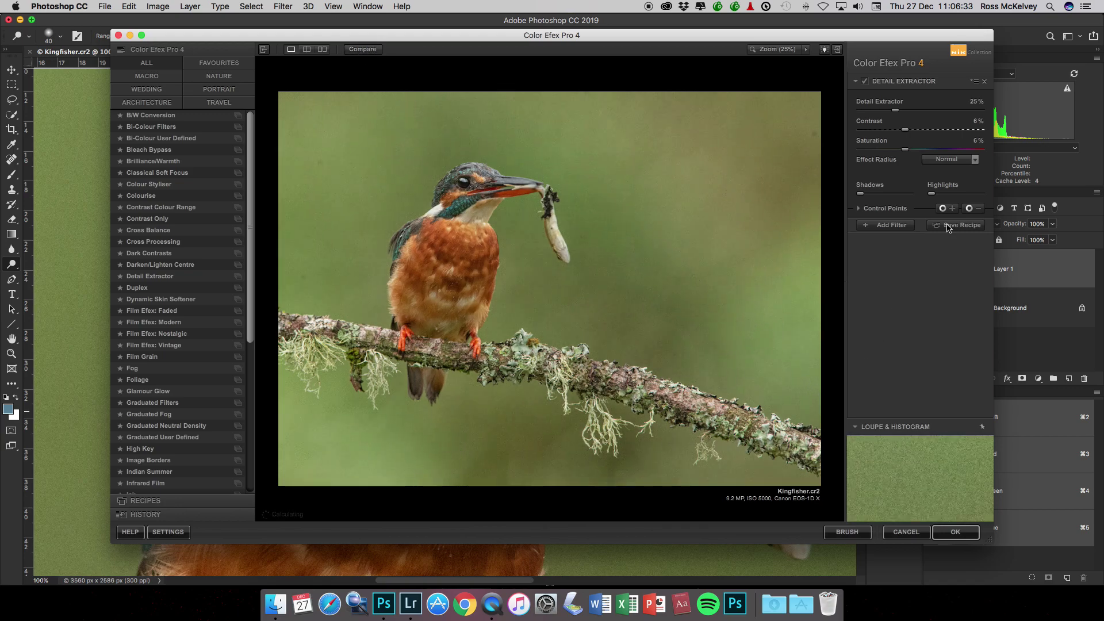
left_click_drag(932, 197, 975, 199)
left_click(948, 532)
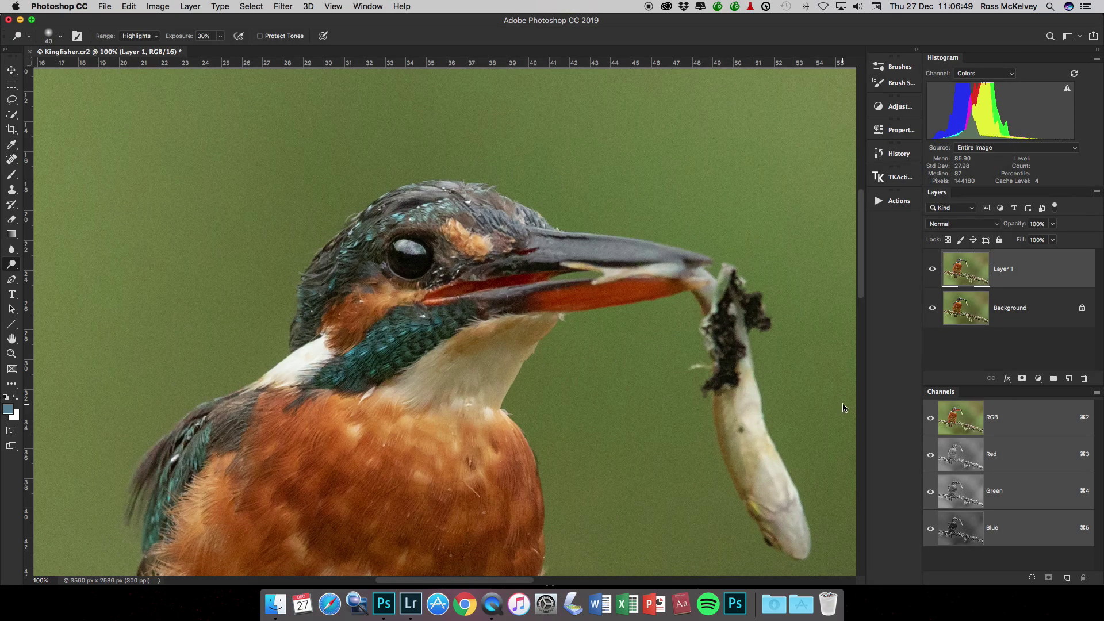
Hide Layer 1 behind a black mask and paint white to reveal detail on the throat
left_click(933, 268)
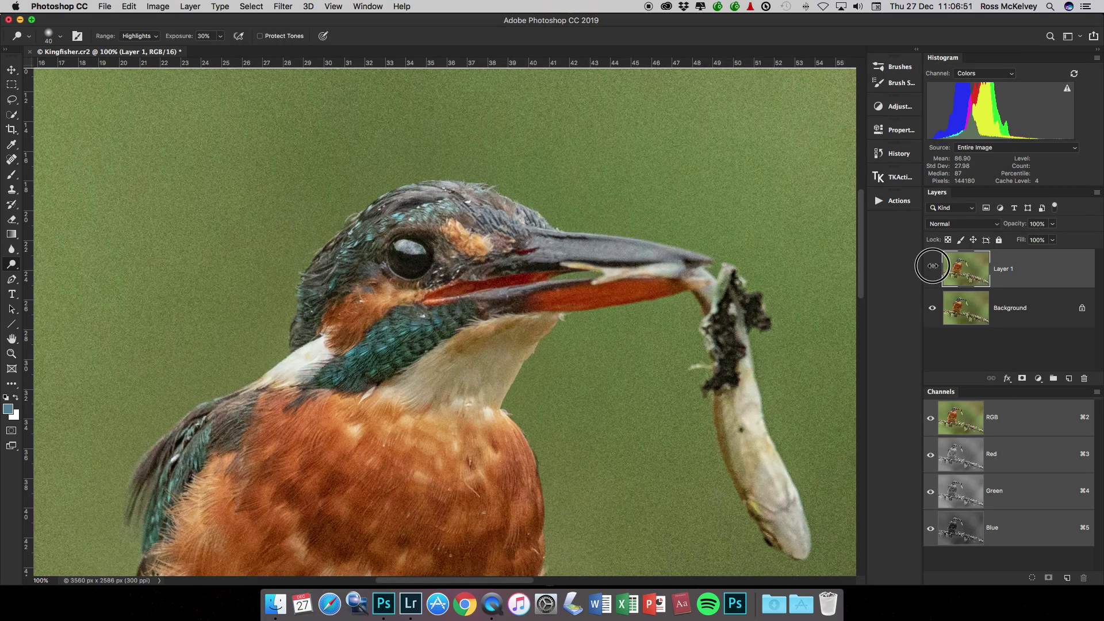
left_click(933, 268)
left_click(932, 268)
left_click(933, 268)
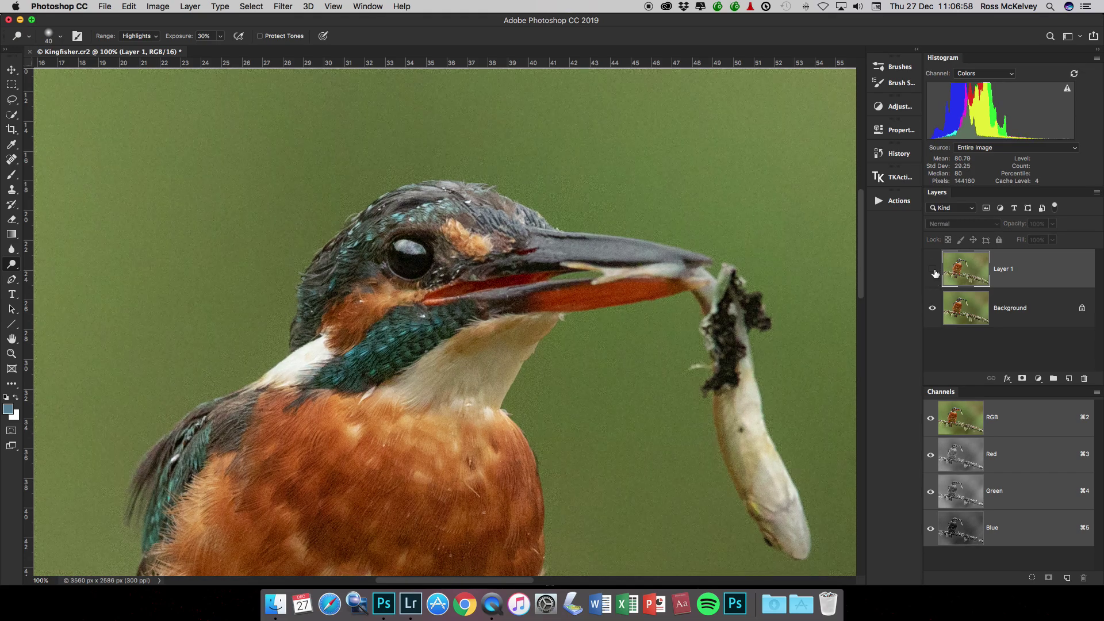
left_click(932, 269)
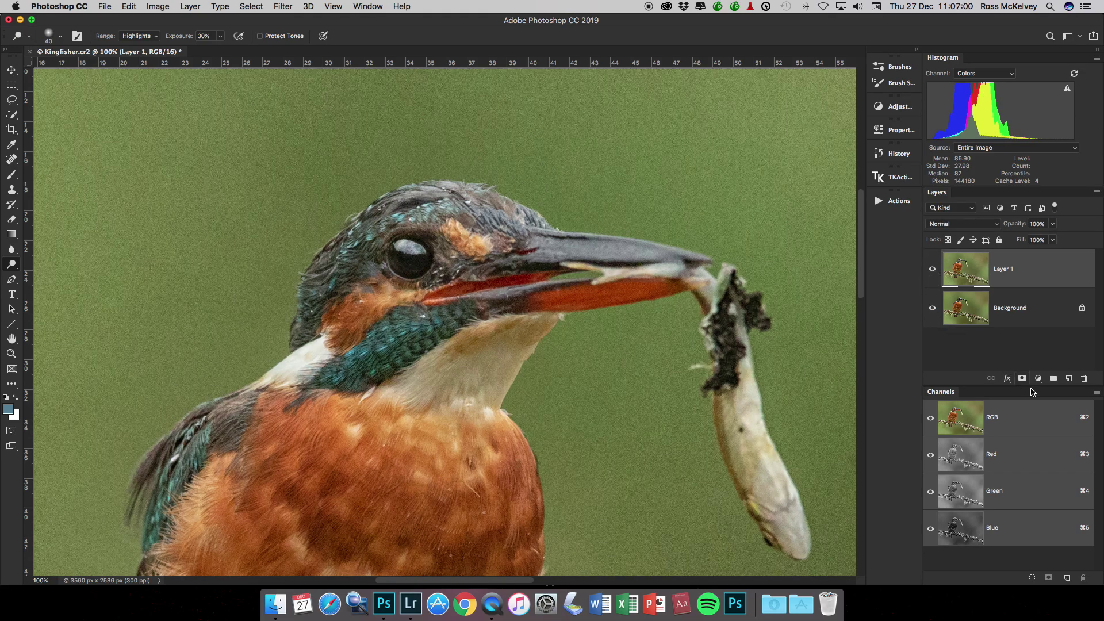
left_click(1021, 379, "alt")
key("b")
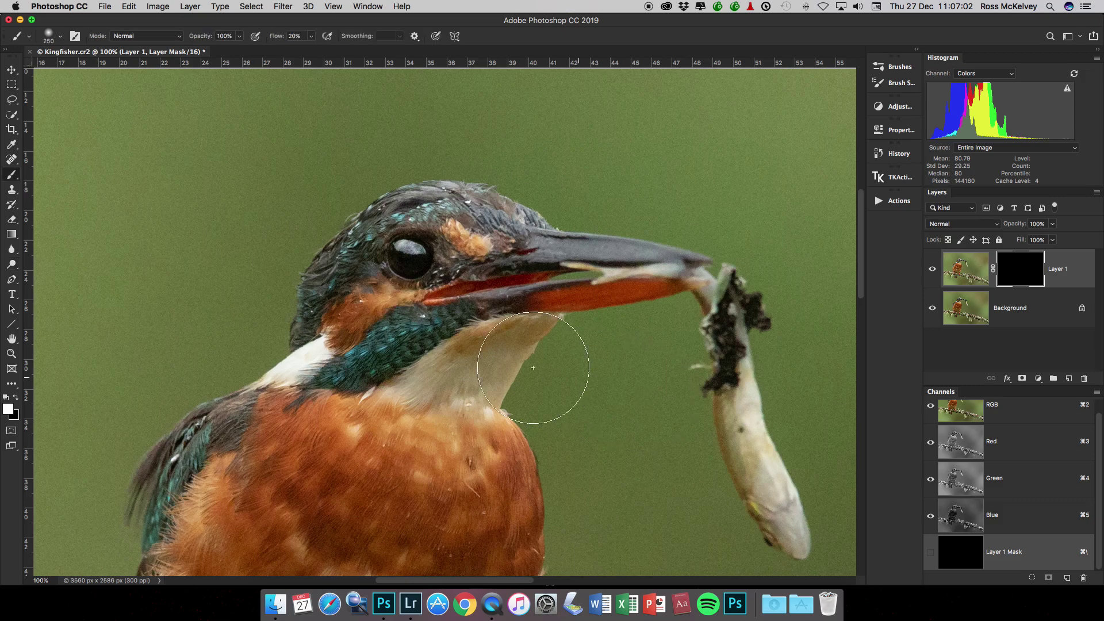
key("bracketleft")
key("bracketleft")
key("bracketleft")
key("bracketleft")
key("bracketleft")
key("bracketleft")
key("bracketleft")
key("bracketleft")
key("bracketleft")
key("bracketleft")
key("bracketleft")
left_click(297, 367)
mouse_move(298, 368)
left_mouse_down()
mouse_move(321, 344)
mouse_move(287, 373)
mouse_move(326, 357)
mouse_move(289, 369)
mouse_move(266, 395)
mouse_move(320, 345)
mouse_move(290, 356)
mouse_move(323, 345)
left_mouse_up()
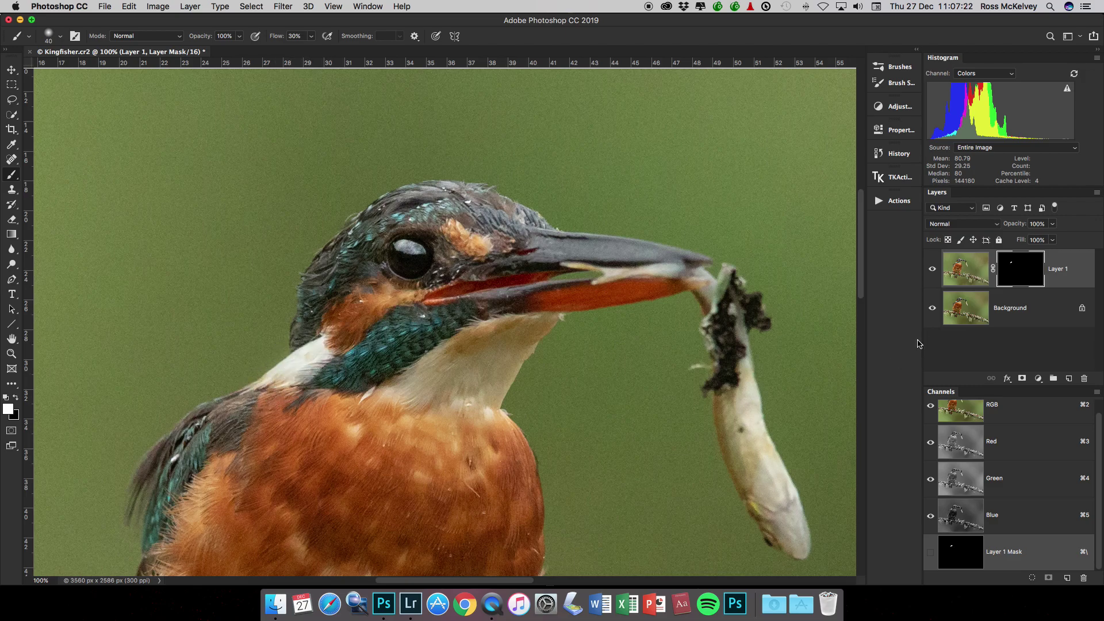
Compare the throat with Layer 1 on and off, then flatten the image
left_click(933, 270)
left_click(933, 271)
left_click(933, 270)
left_click(932, 269)
left_click(932, 270)
left_click(931, 270)
left_click(932, 270)
left_click(932, 270)
left_click(1096, 193)
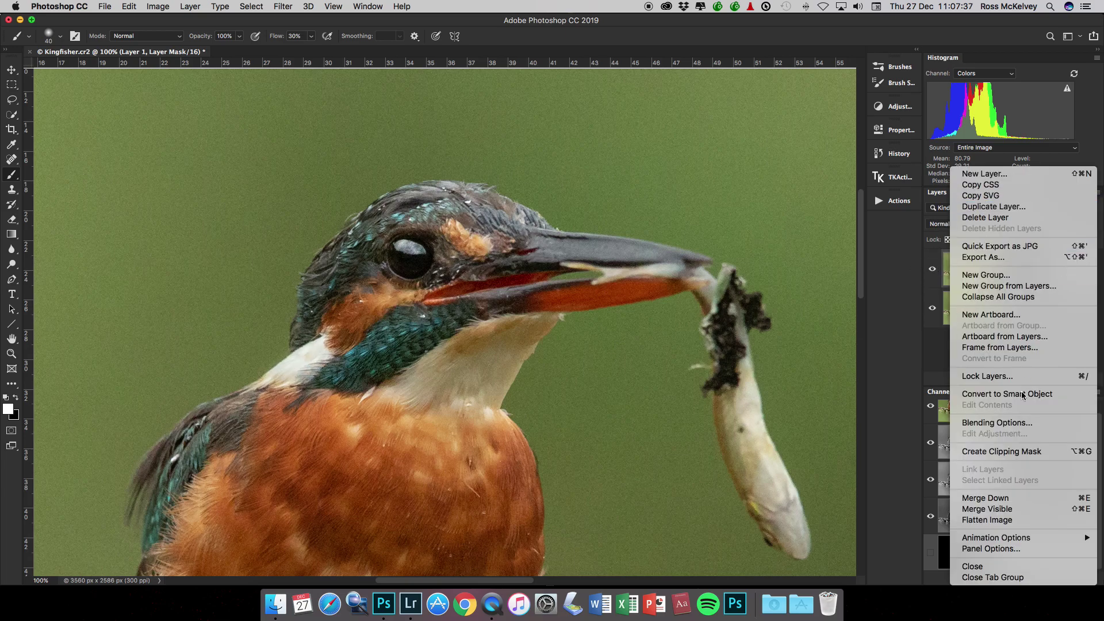
left_click(1010, 520)
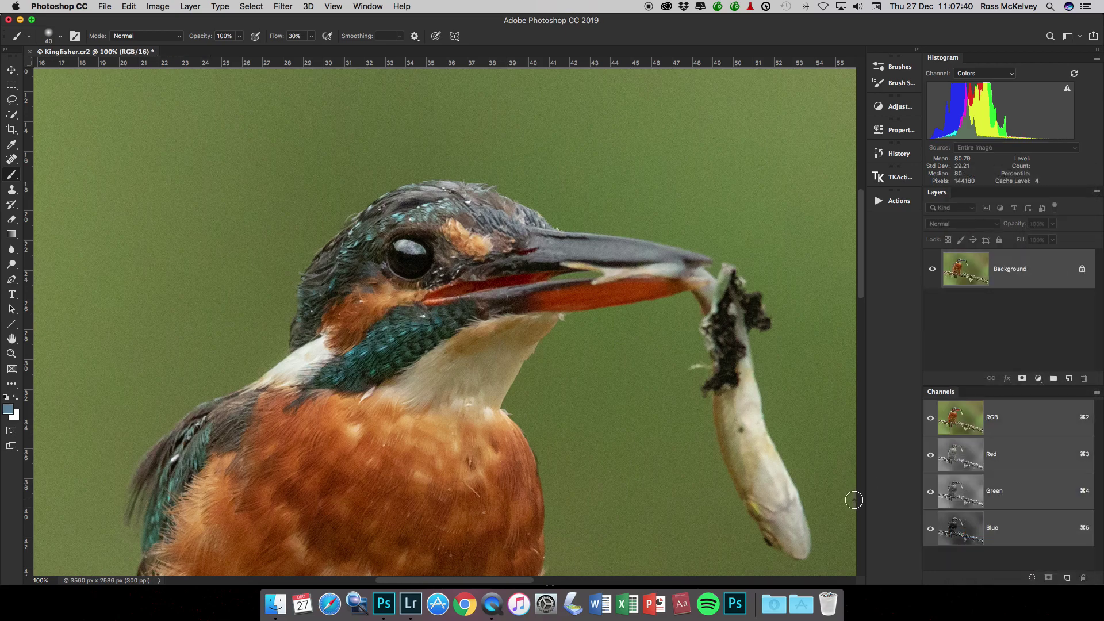
Select an inset rectangle, invert it and feather the edge selection by 400 px
key("super+minus")
key("super+minus")
key("super+minus")
key("super+minus")
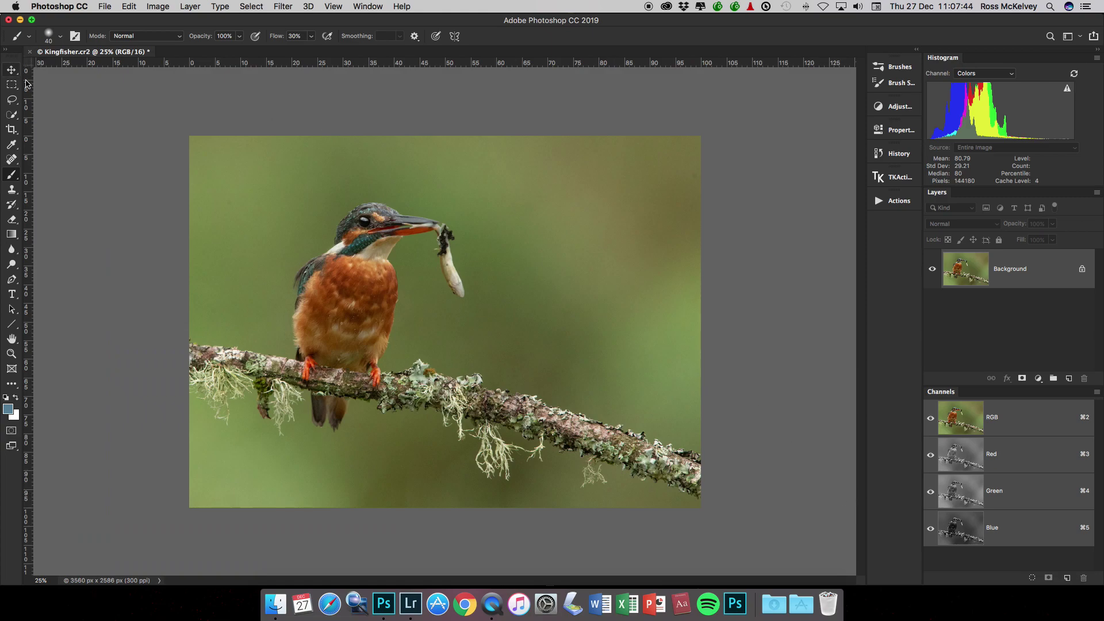
left_click(11, 85)
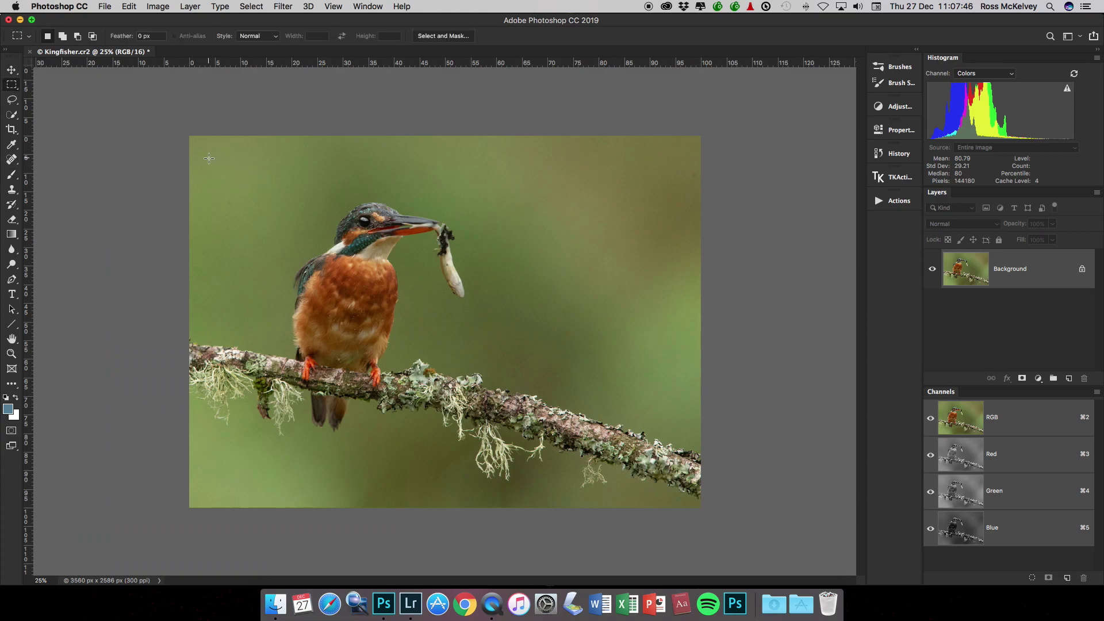
left_click_drag(210, 155, 680, 487)
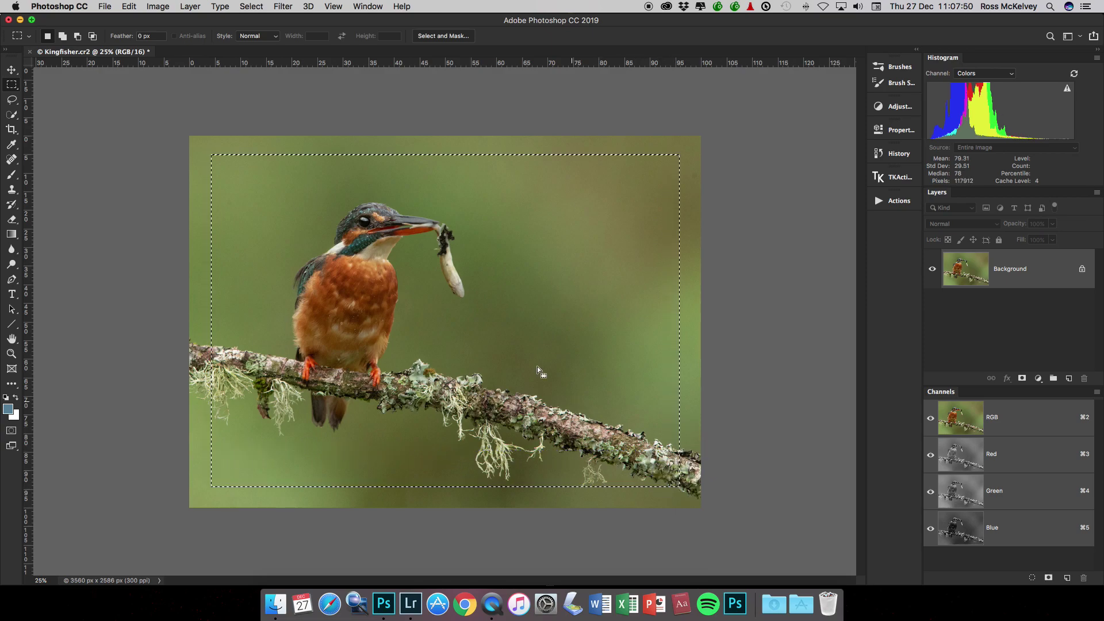
left_click(252, 6)
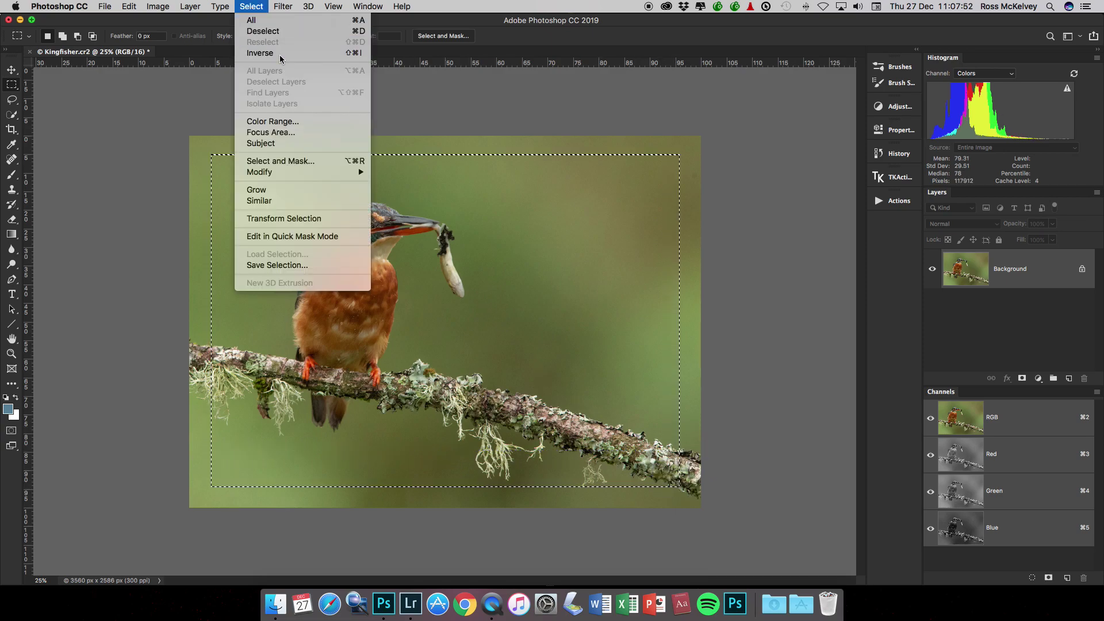
left_click(278, 55)
left_click(251, 6)
mouse_move(340, 172)
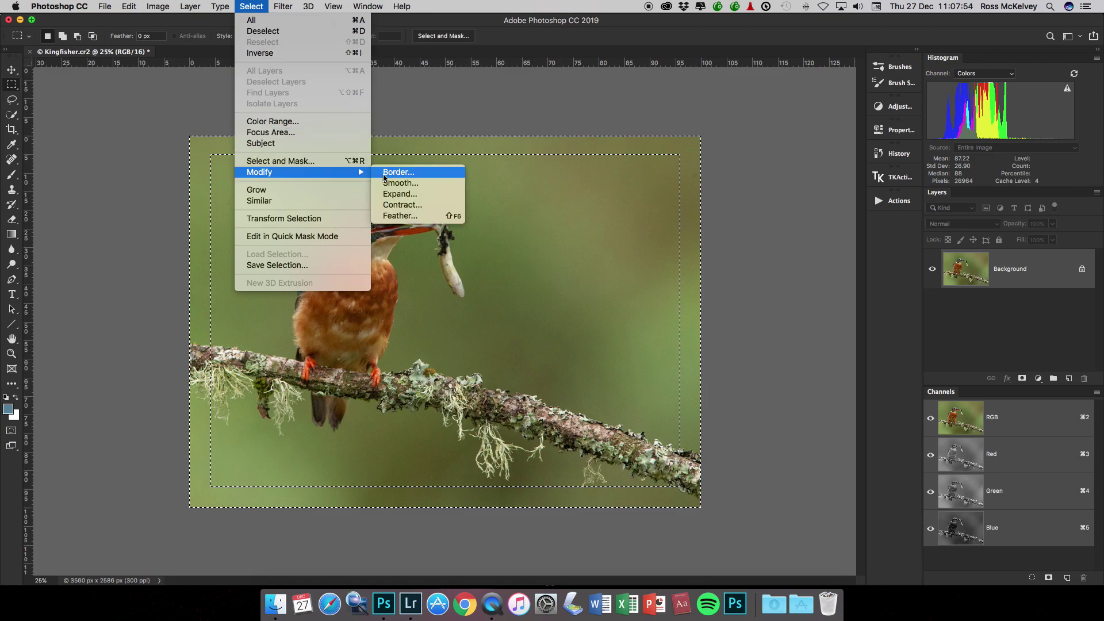
left_click(402, 215)
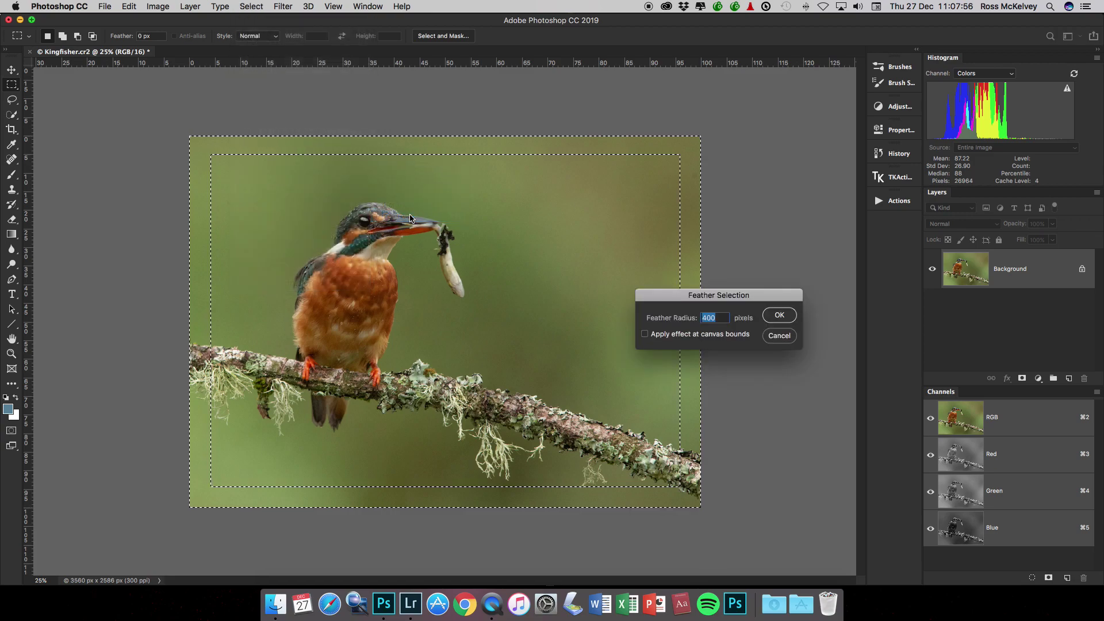
key("Return")
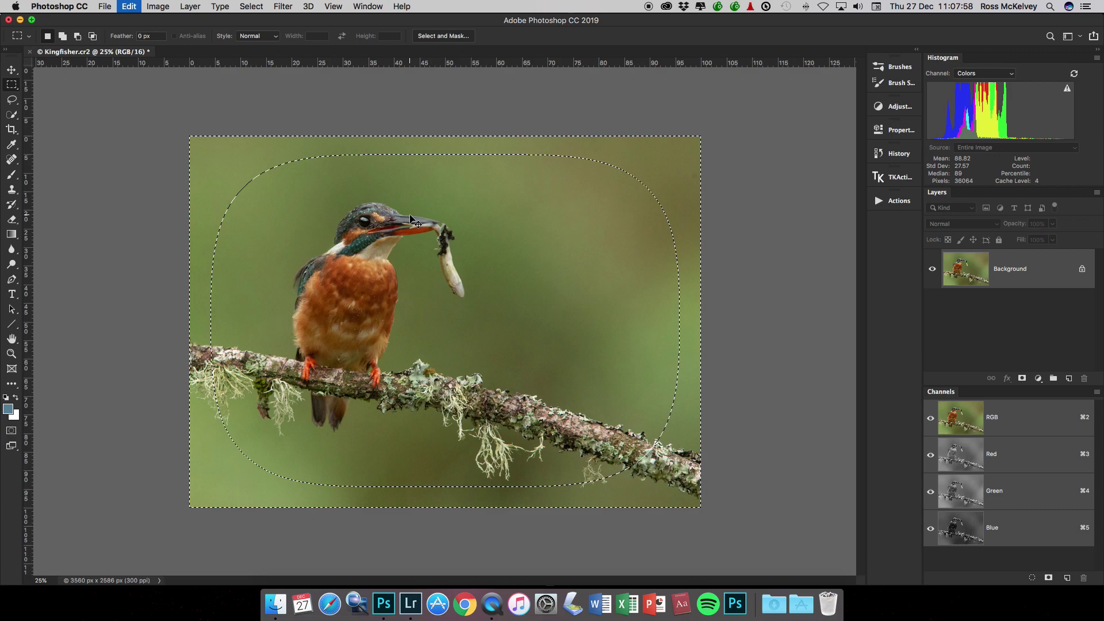
Copy the edges to a new layer and darken them with a Levels midtone of 0.8
key("super+j")
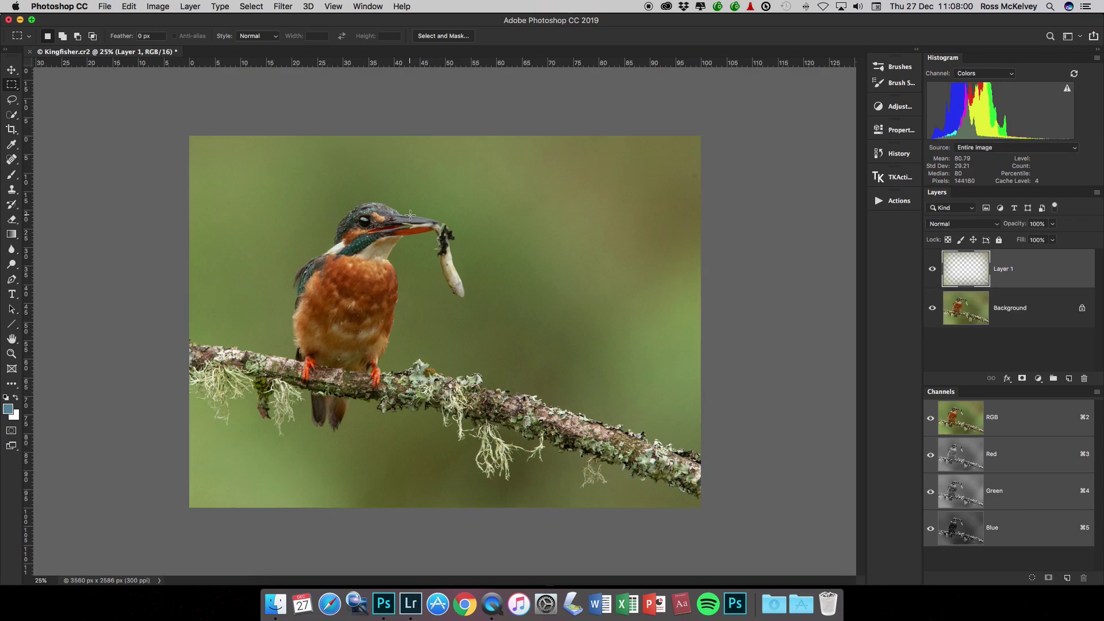
key("super+l")
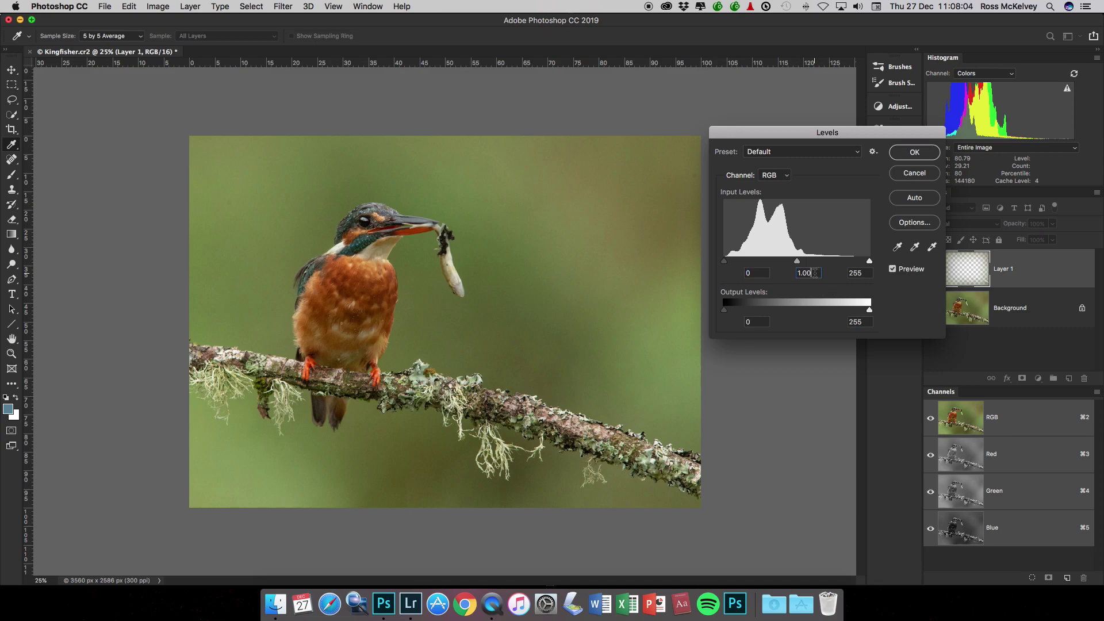
double_click(814, 273)
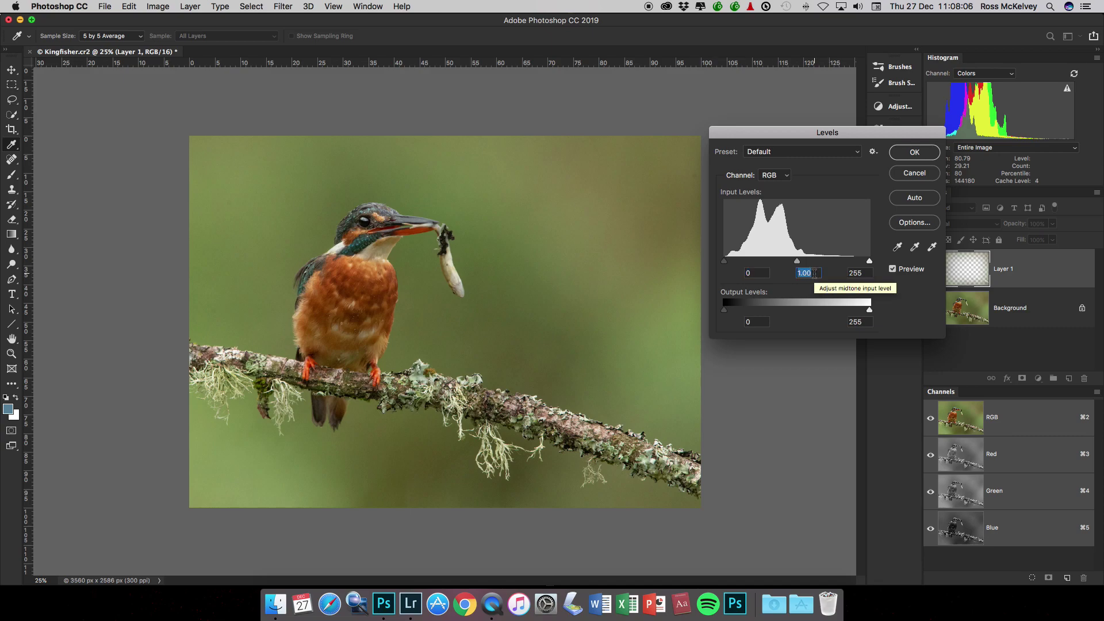
key("Down")
key("Down")
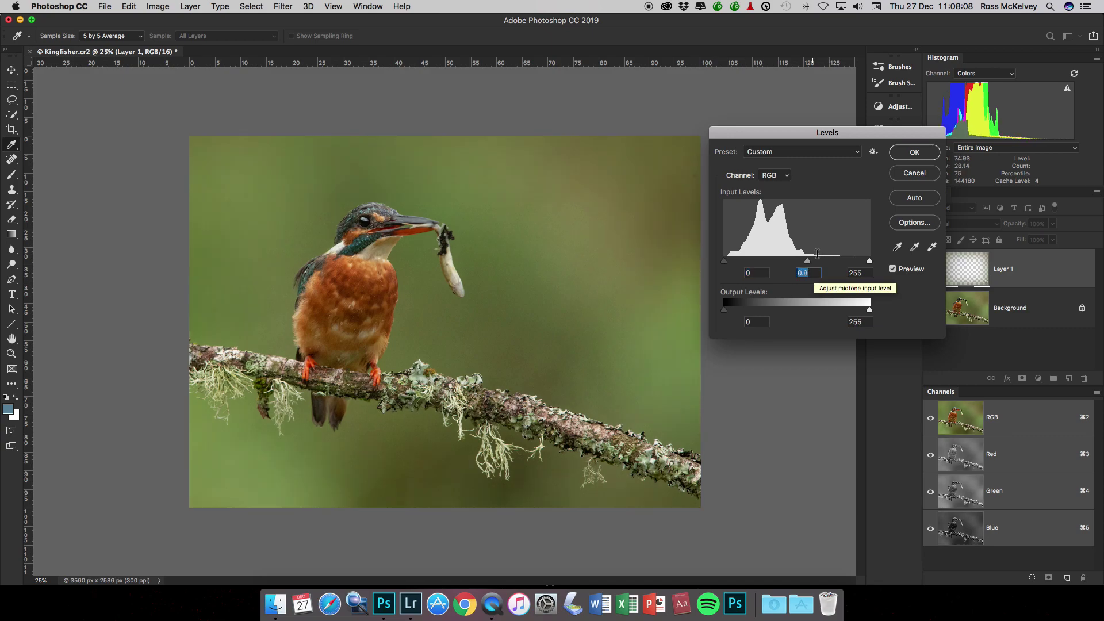
key("Return")
Set the darkened edge layer to 70% opacity and flatten the image
left_click(932, 269)
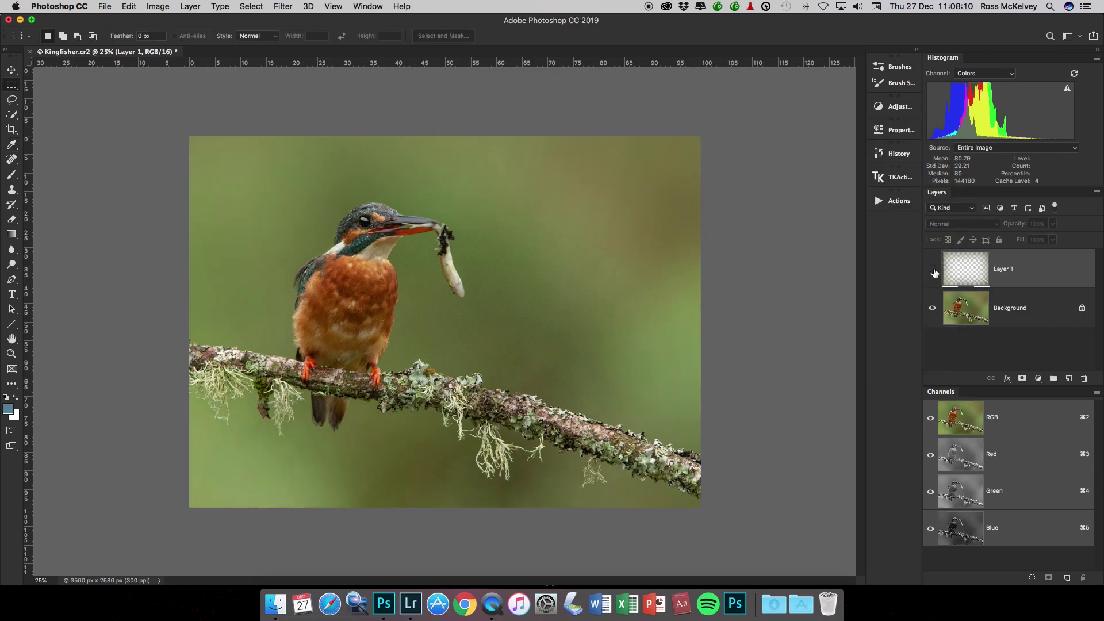
left_click(931, 269)
left_click(932, 269)
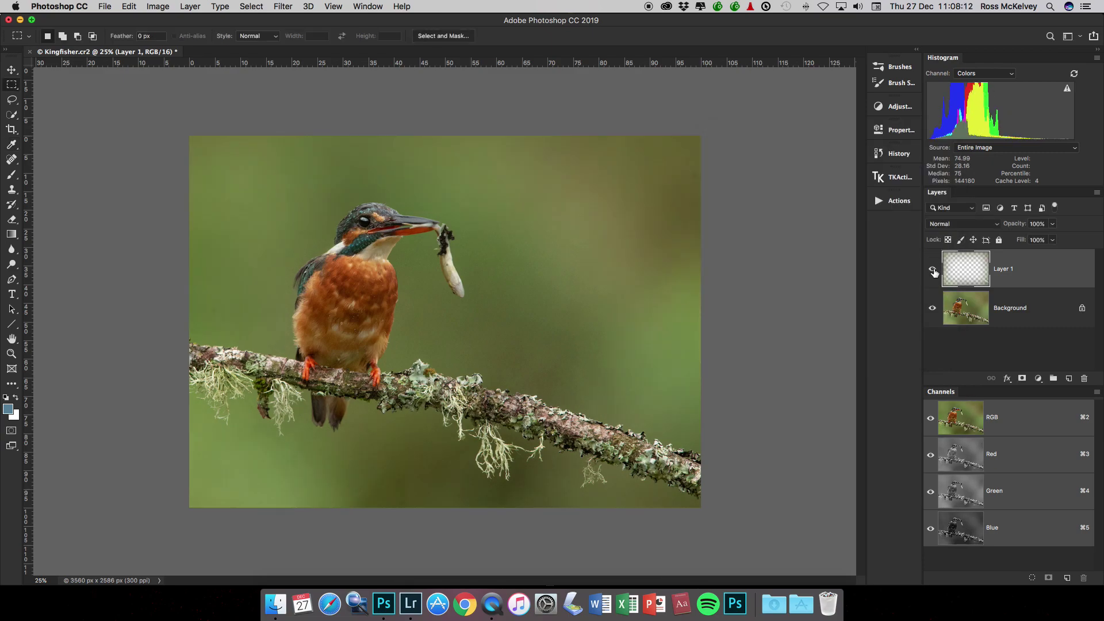
key("v")
key("7")
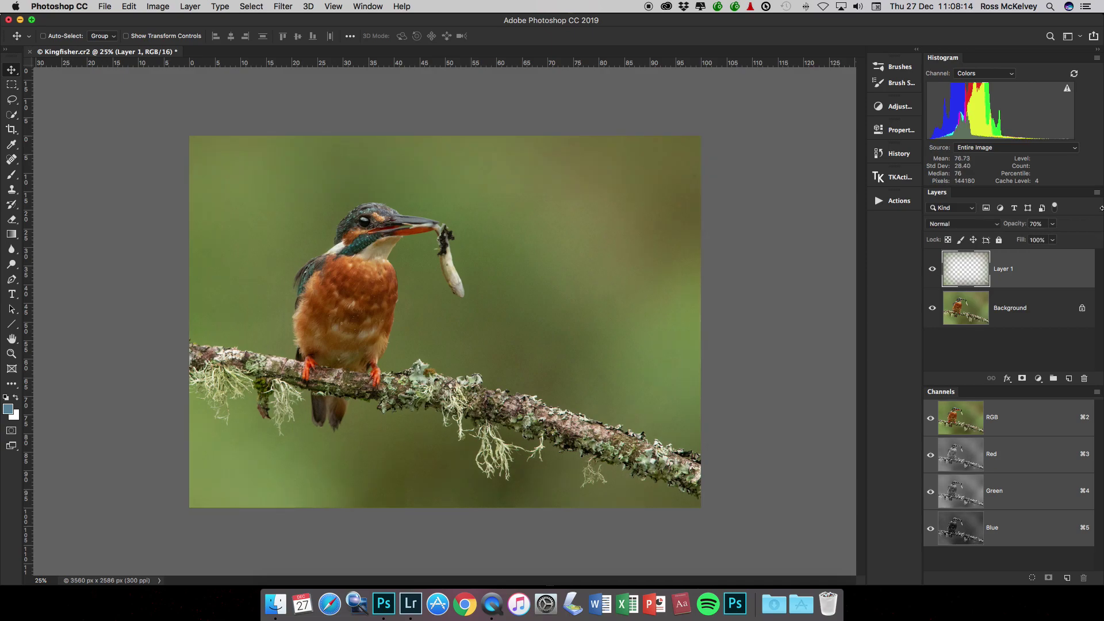
left_click(1097, 197)
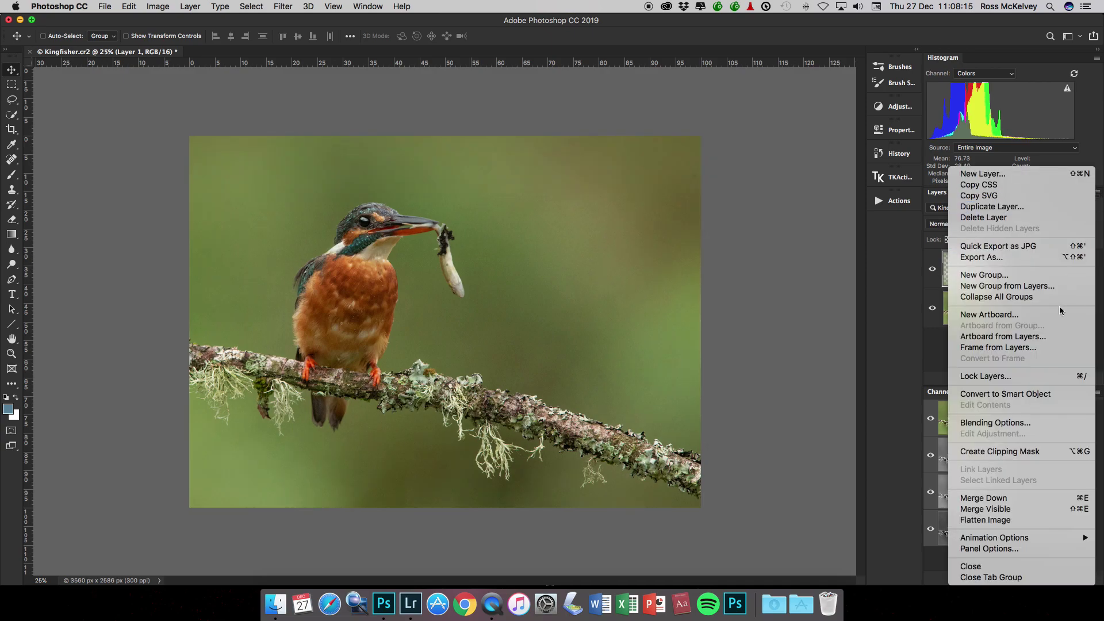
left_click(1023, 521)
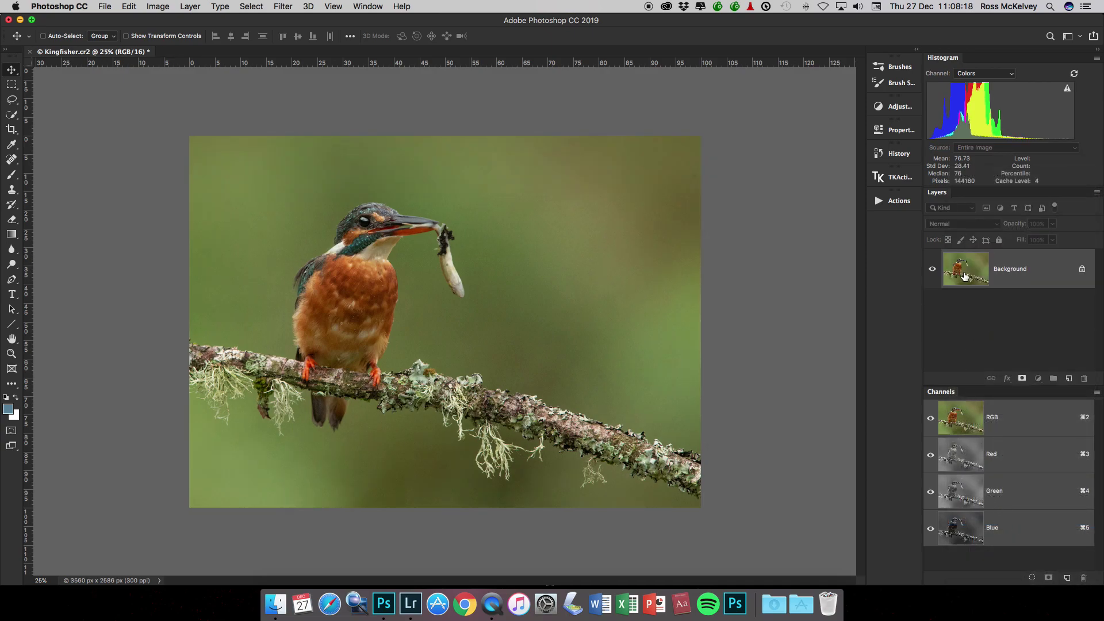
Duplicate the Background and launch Color Efex Pro 4 on the copy
key("super+j")
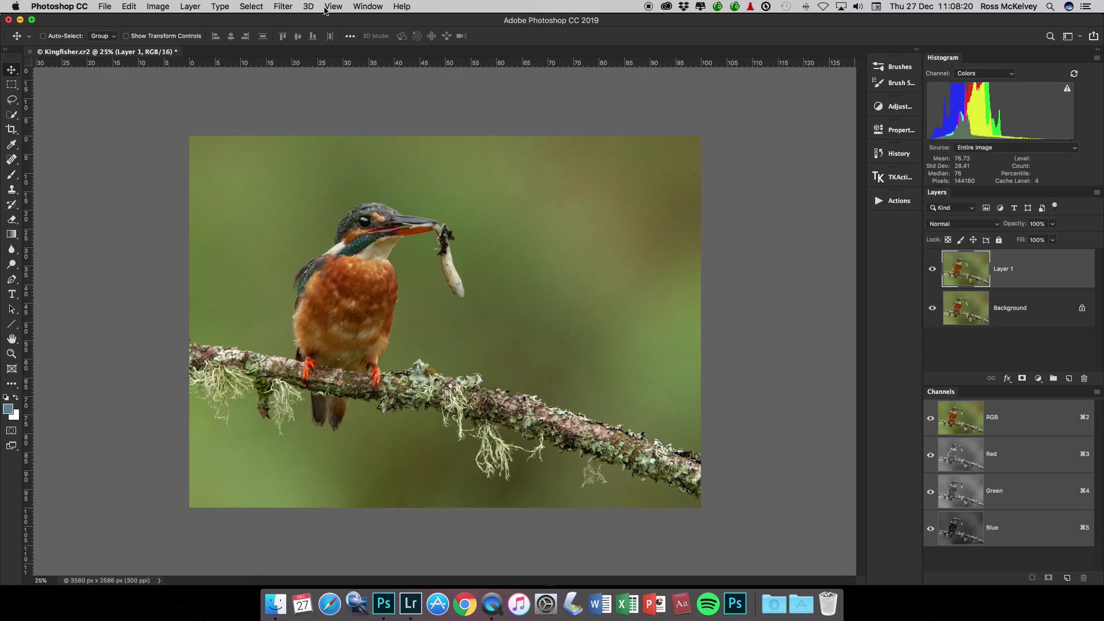
left_click(285, 7)
mouse_move(379, 296)
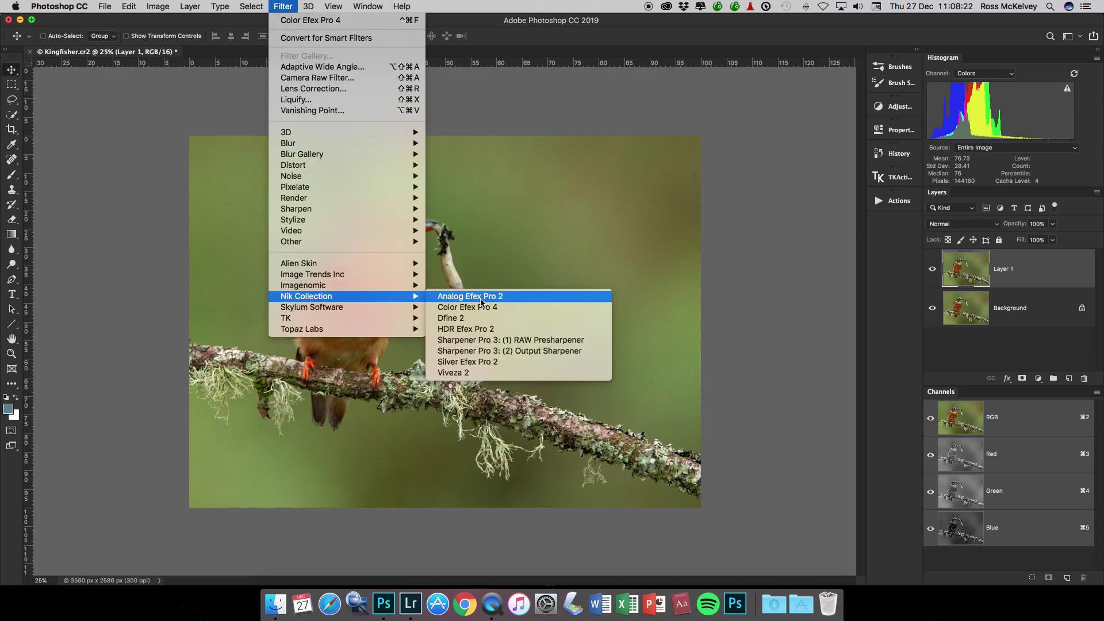
left_click(515, 307)
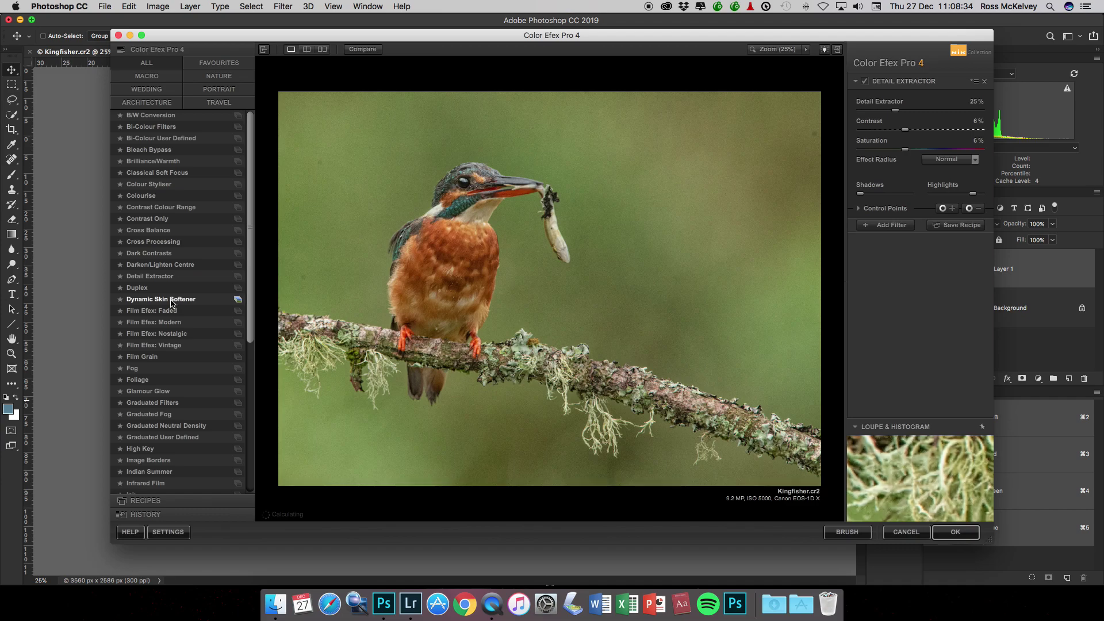
Apply Darken/Lighten Centre with lower centre luminosity, centred on the kingfisher's head
left_click(163, 265)
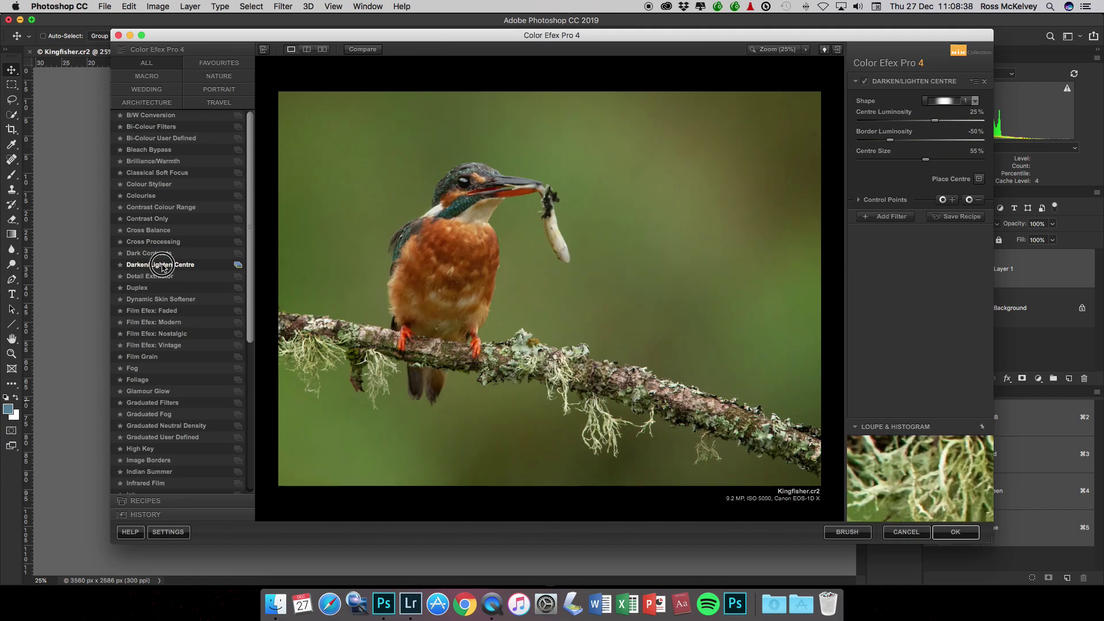
left_click_drag(937, 122, 877, 160)
left_click(978, 179)
left_click(505, 205)
left_click(955, 532)
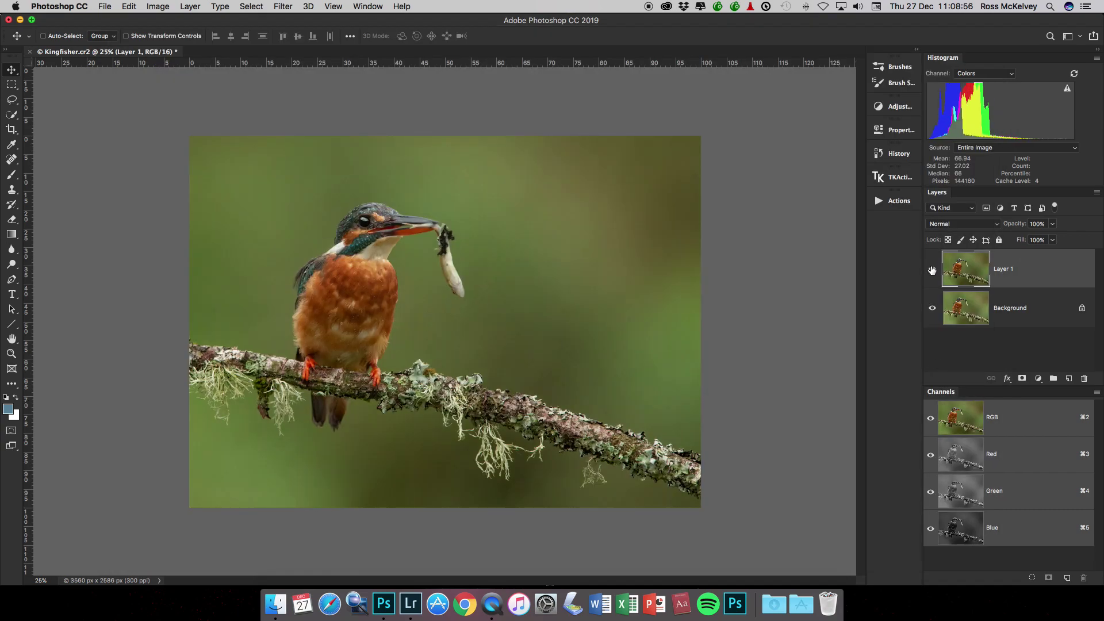
Set the centre-lightened Layer 1 to 70% opacity, toggling it on and off to compare
left_click(931, 270)
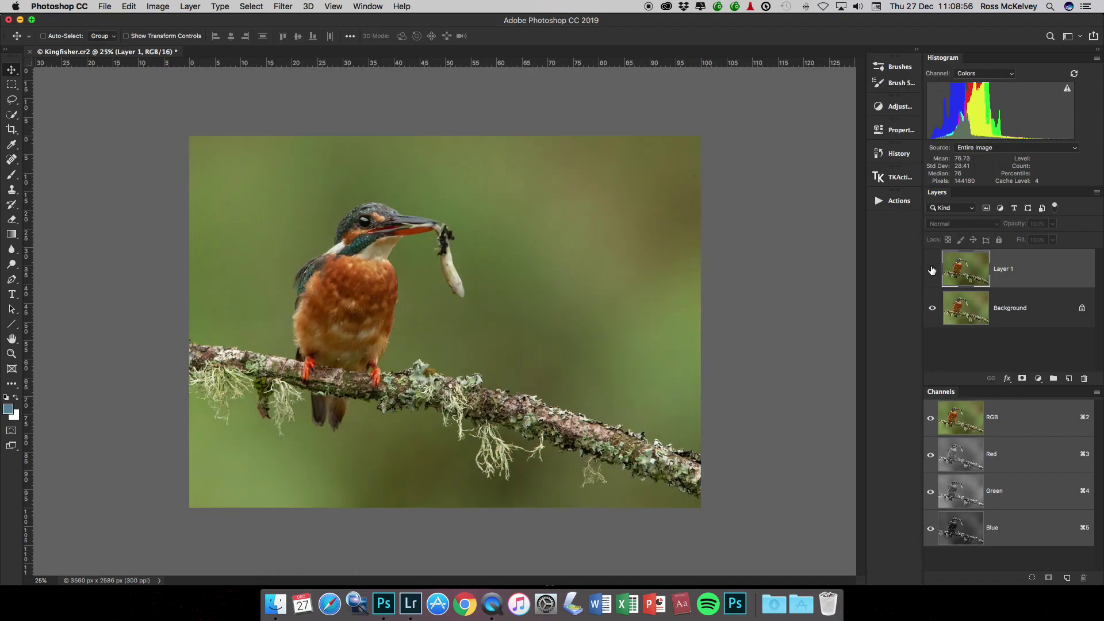
left_click(931, 270)
left_click(932, 271)
left_click(932, 270)
left_click(932, 270)
left_click(931, 270)
left_click(932, 271)
left_click(932, 270)
left_click(932, 270)
left_click(932, 271)
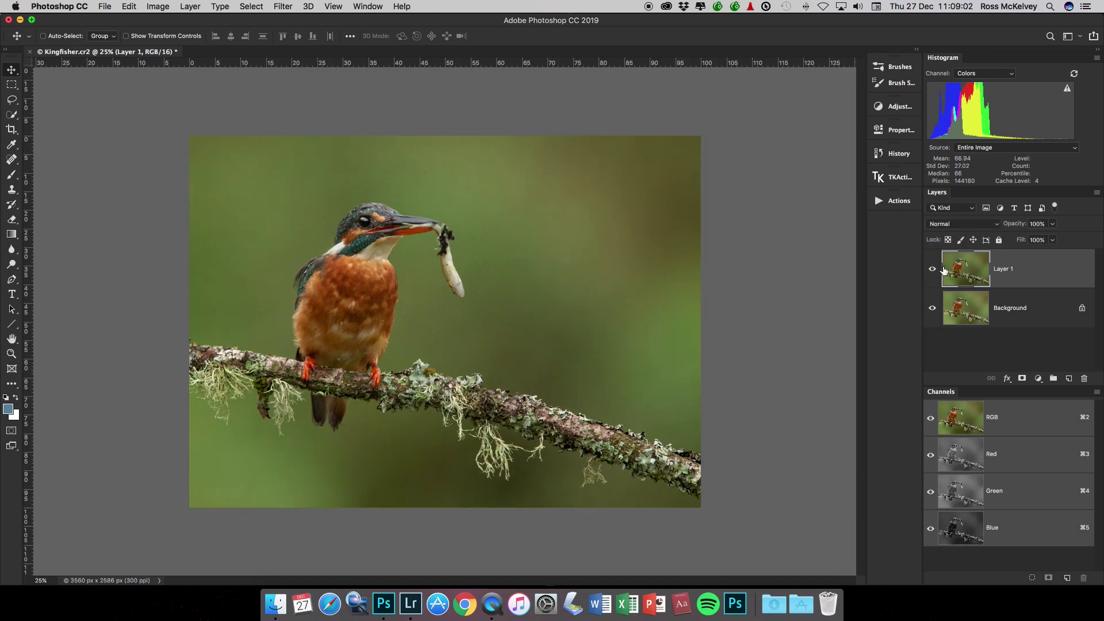
key("7")
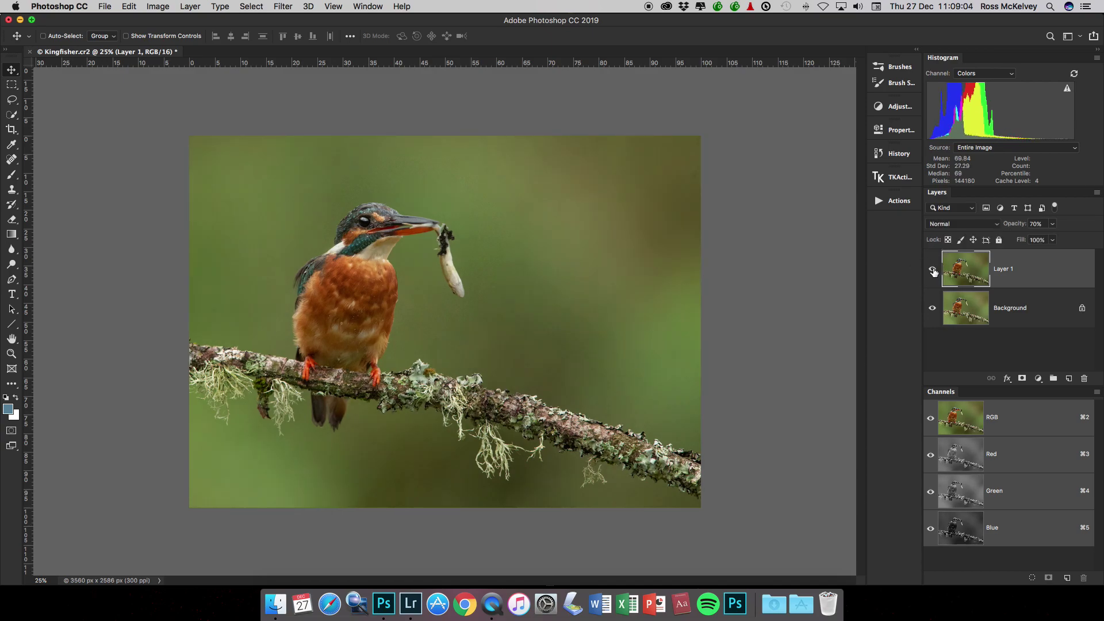
left_click(932, 270)
left_click(931, 270)
left_click(932, 270)
left_click(932, 270)
Flatten the image, then duplicate the Background onto a new Layer 1
left_click(1096, 195)
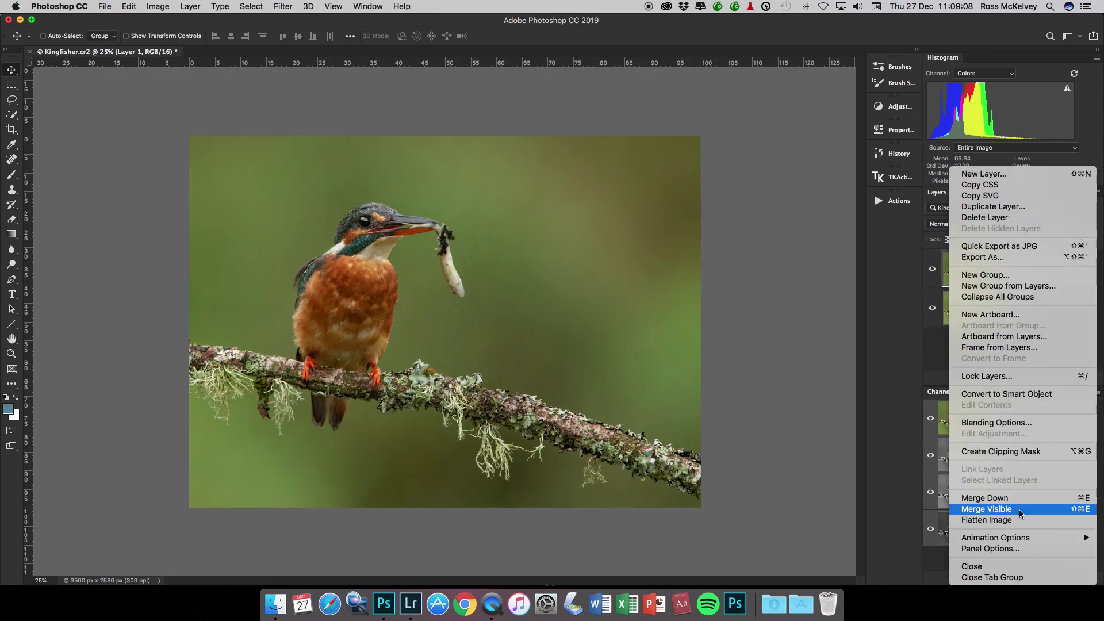
left_click(907, 323)
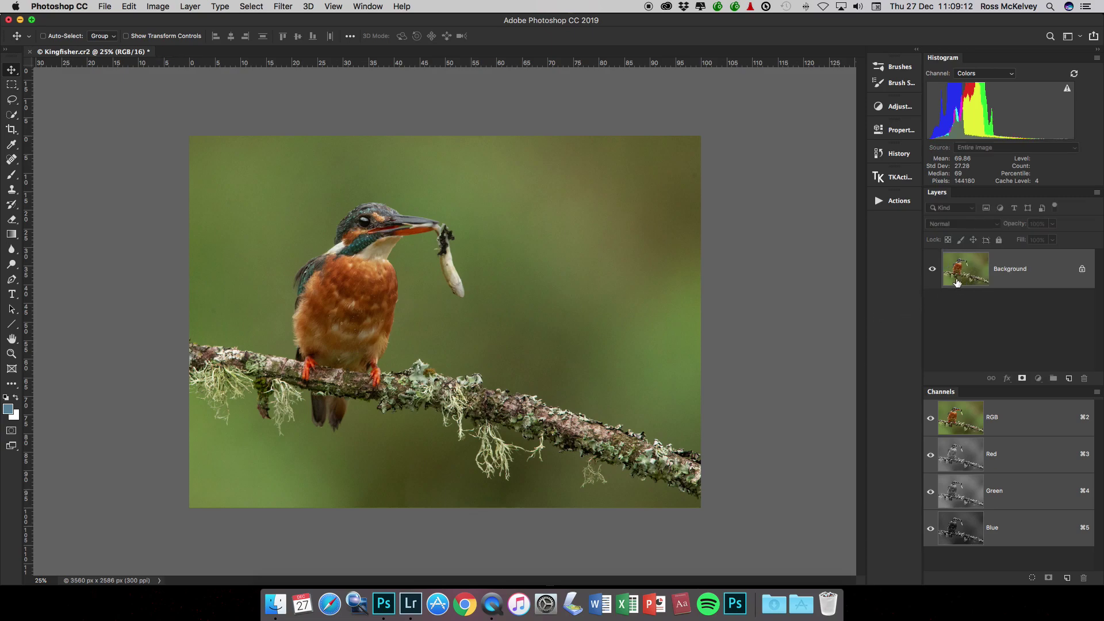
key("super+j")
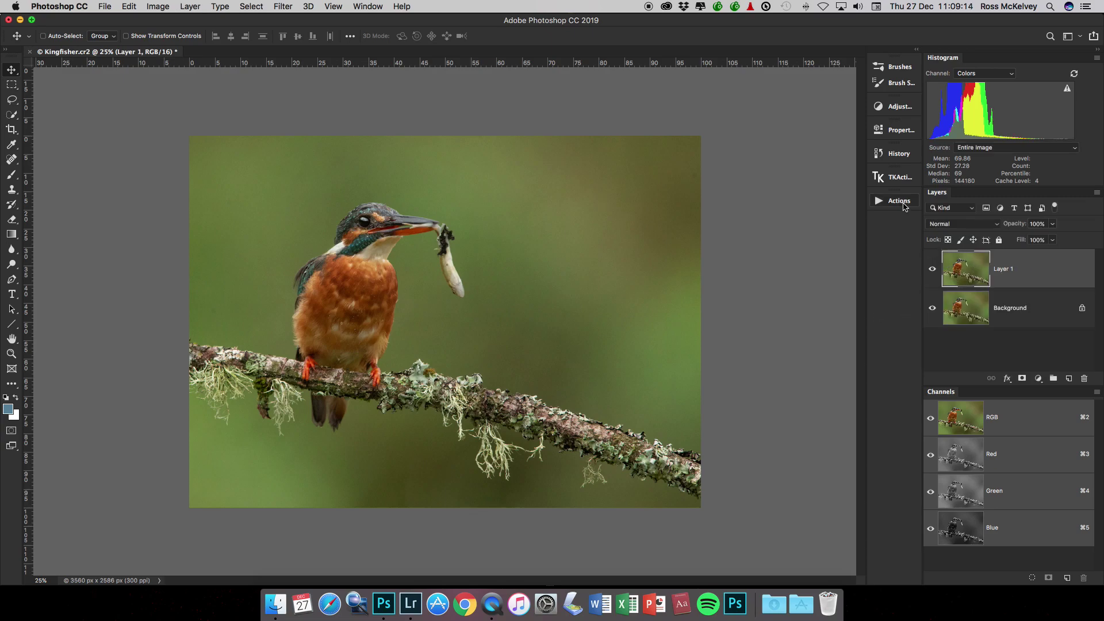
Run the Velvia - COLOR BOOST action from the Actions panel
left_click(898, 201)
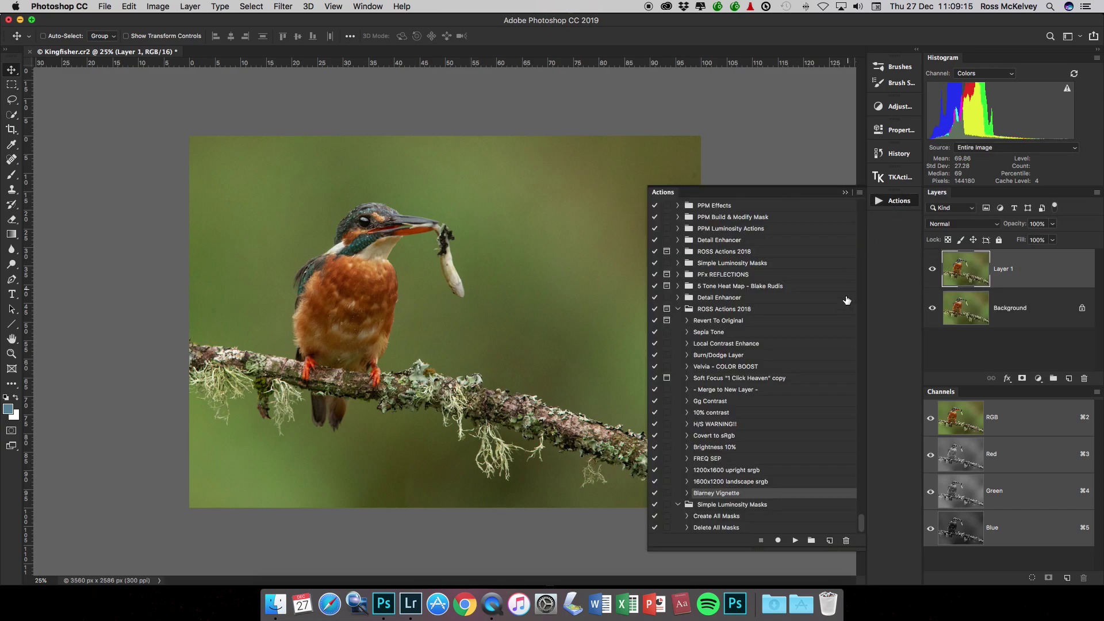
left_click(722, 367)
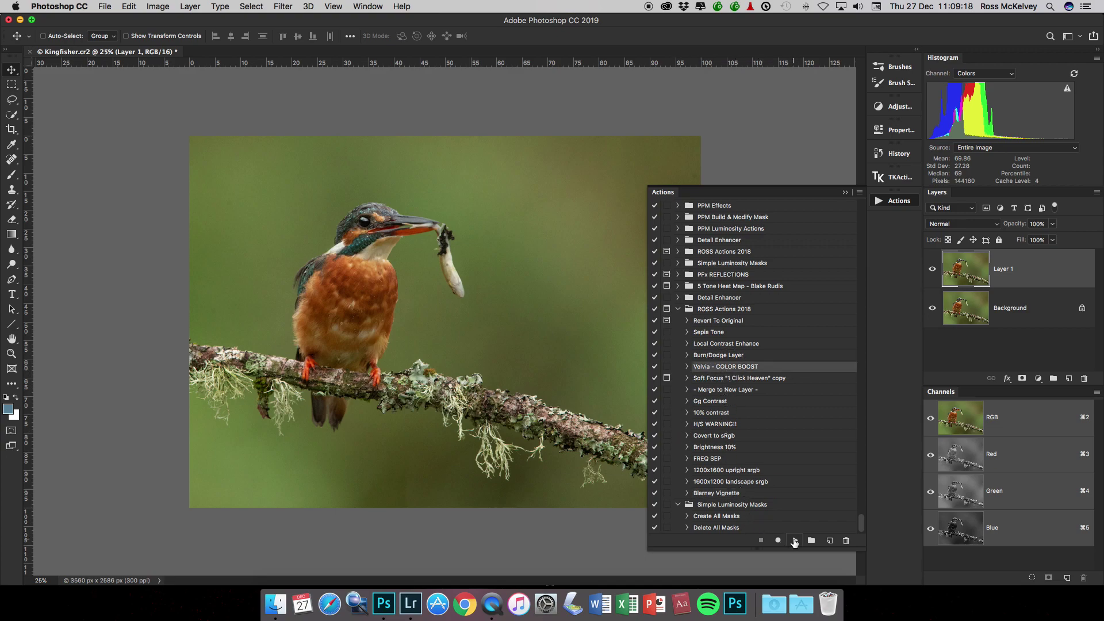
left_click(794, 540)
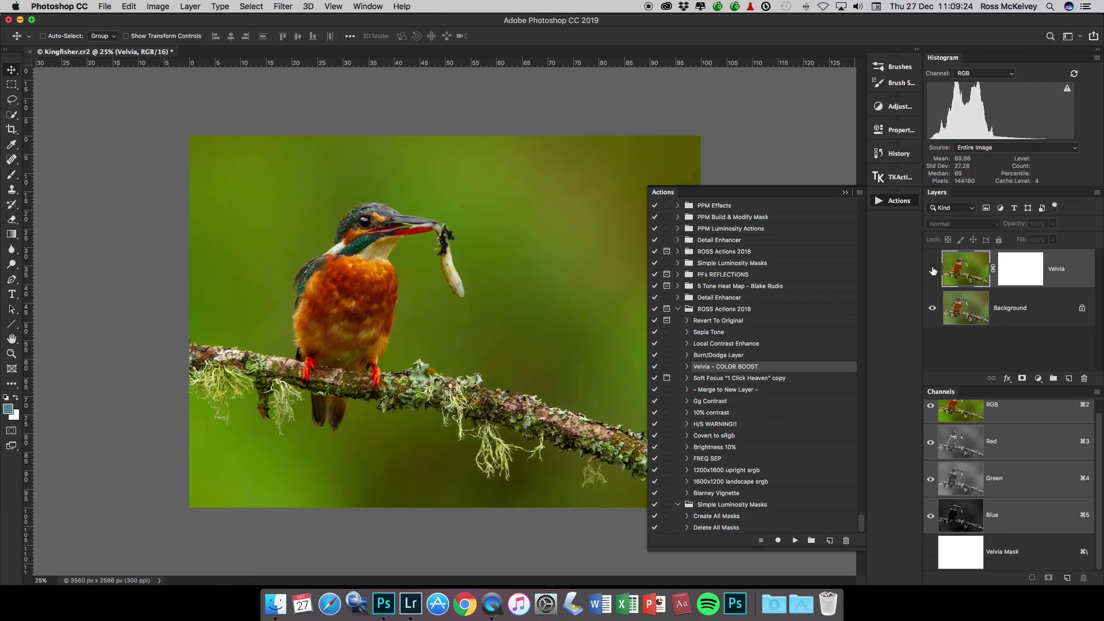
Zoom in on the kingfisher and invert the Velvia layer's mask to black, hiding the boost
key("super+equal")
key("super+equal")
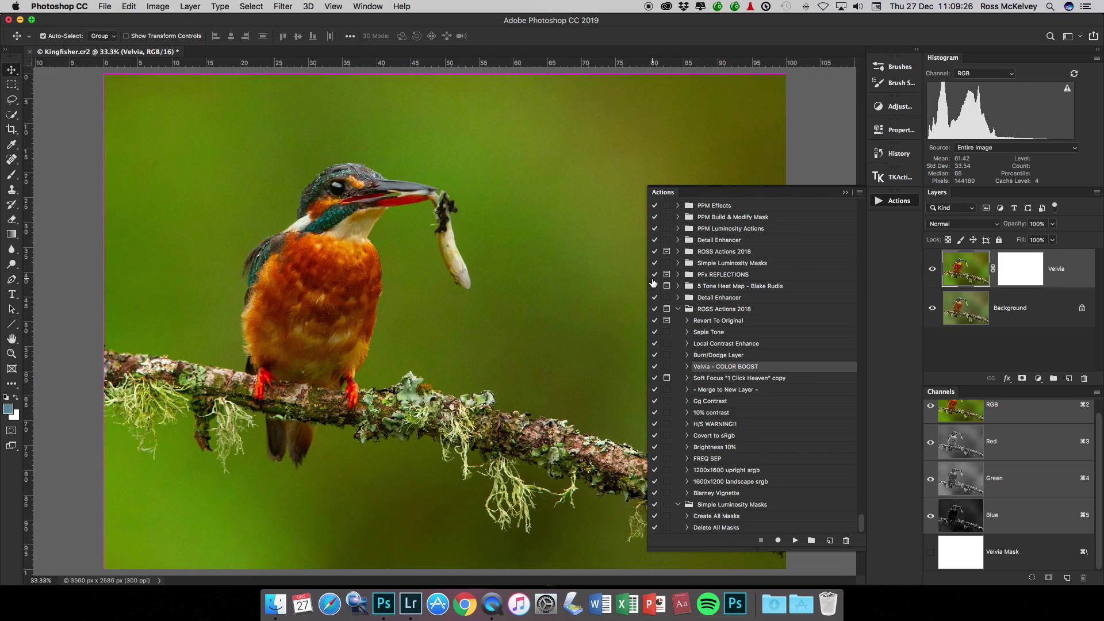
left_click(1023, 282)
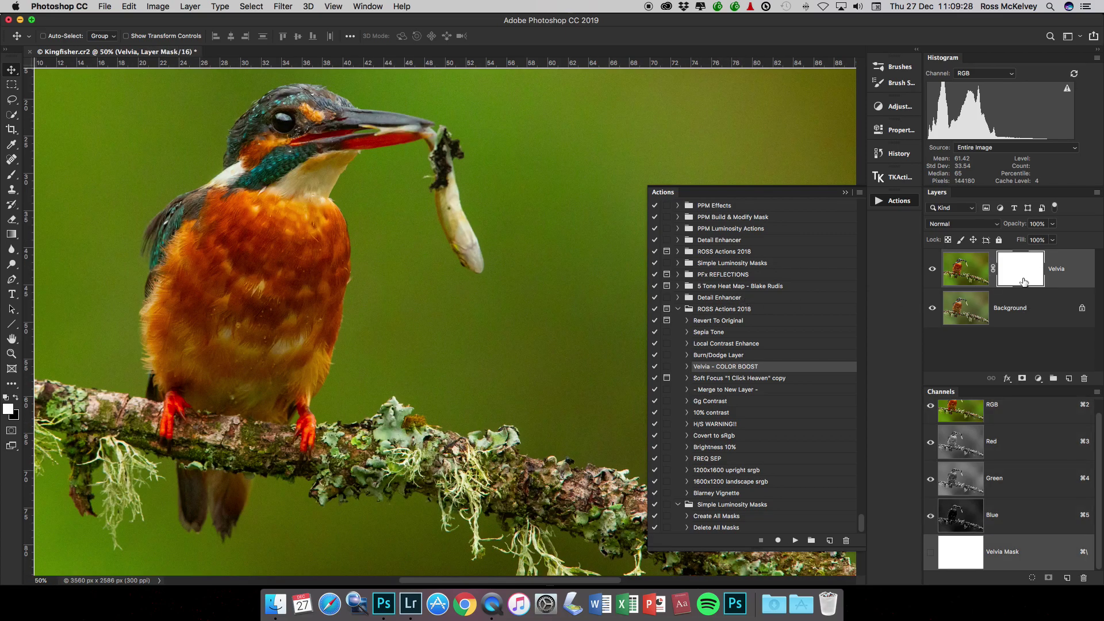
key("super+i")
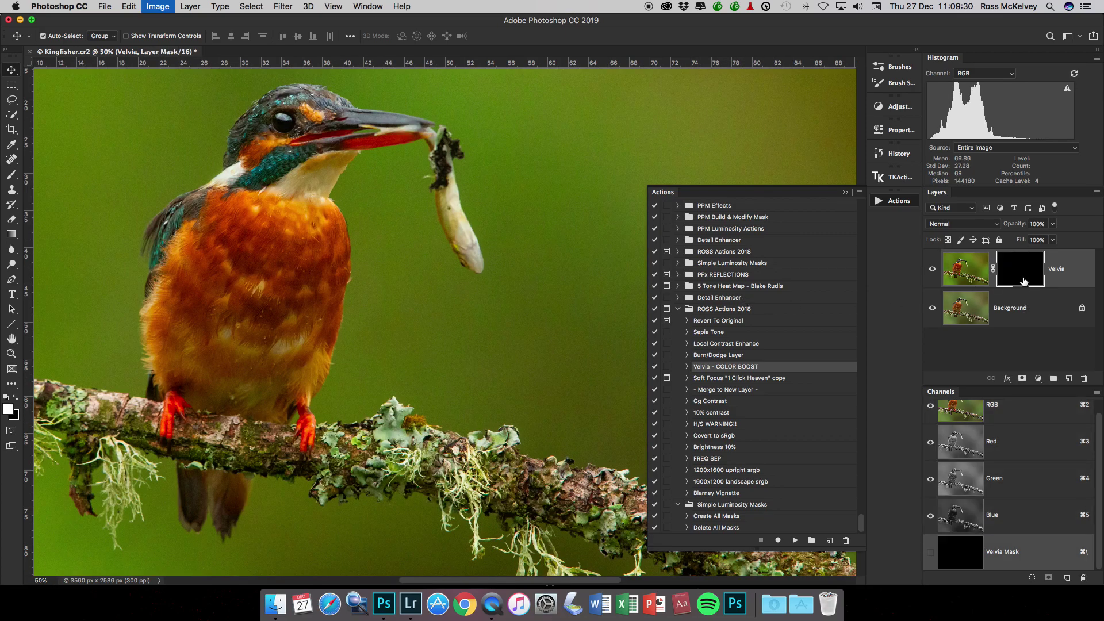
scroll(430, 333, "left", 5)
scroll(430, 333, "up", 2)
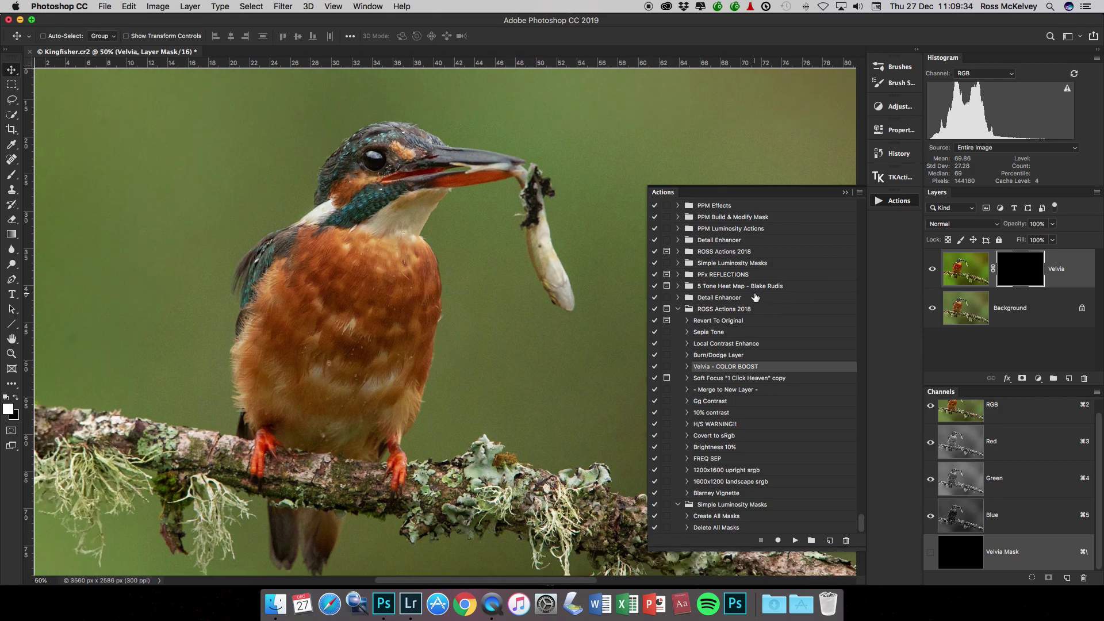
Paint white on the Velvia mask with a size 50 brush over the teal neck and eye patch
key("b")
scroll(370, 213, "left", 8)
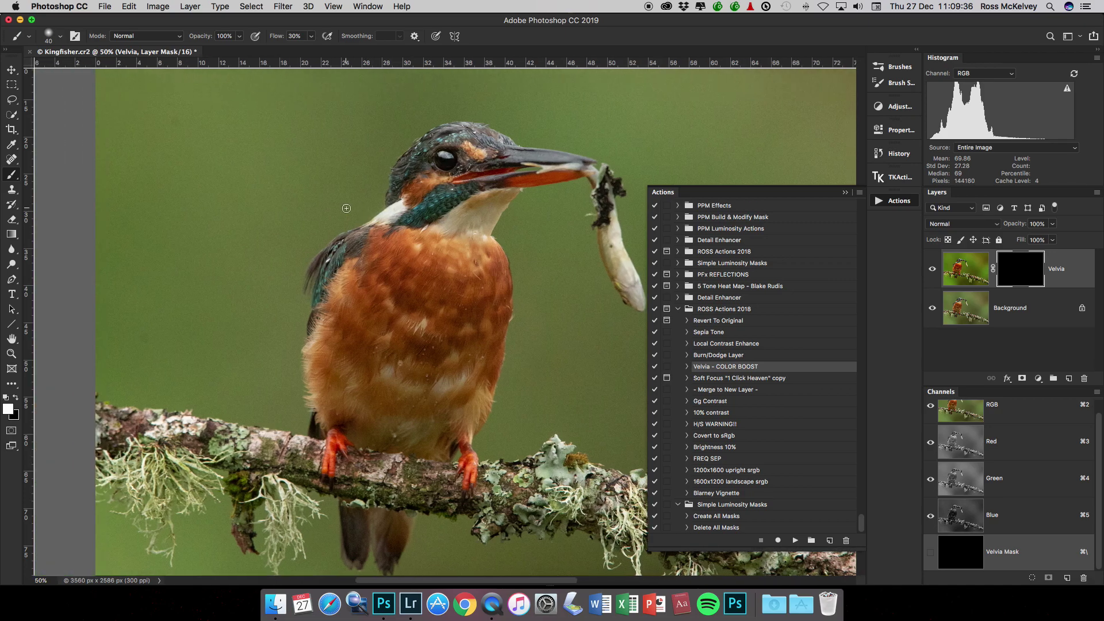
key("]")
mouse_move(489, 214)
left_mouse_down()
mouse_move(536, 188)
mouse_move(478, 218)
left_mouse_up()
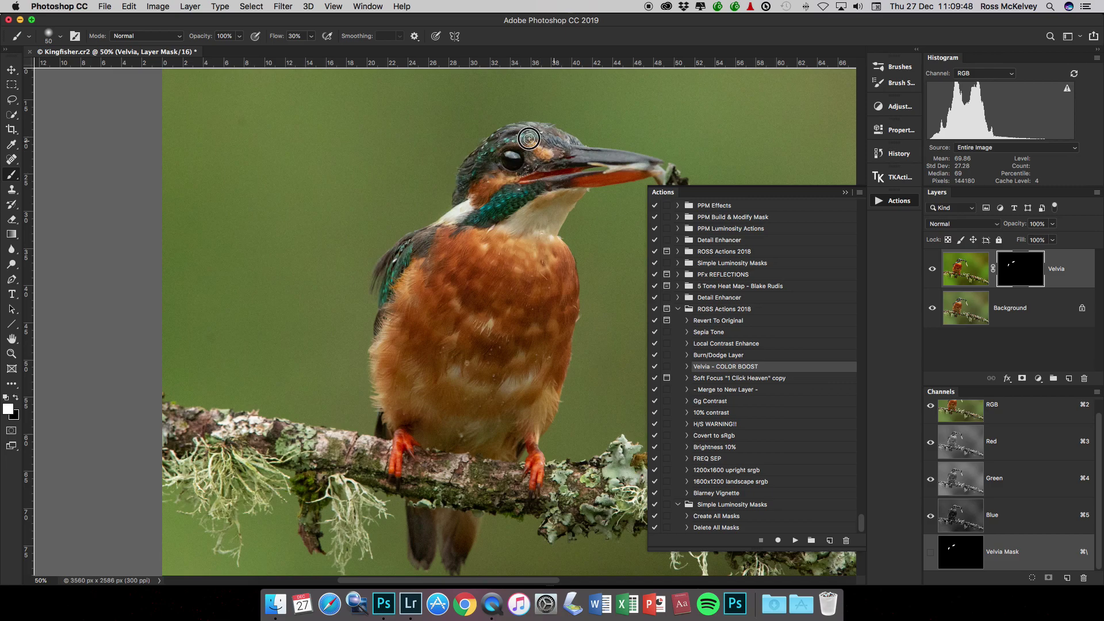
left_click_drag(553, 145, 494, 166)
Compare the bird with and without the boost, Merge Visible, and duplicate the result to Layer 1
left_click(936, 270)
left_click(935, 270)
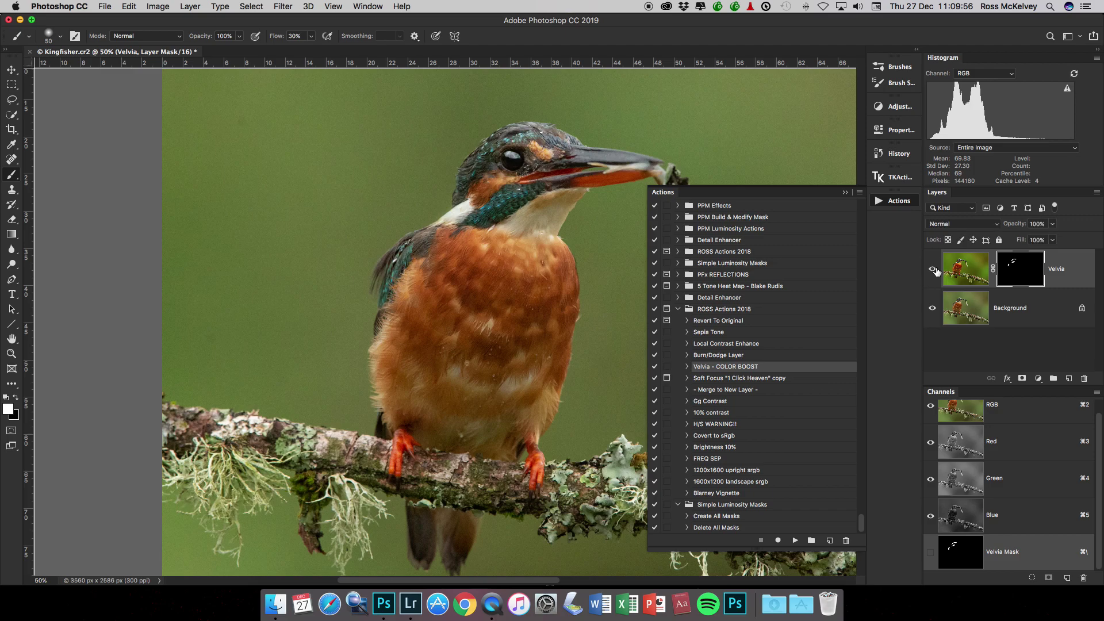
left_click(935, 270)
left_click(936, 270)
left_click(1097, 194)
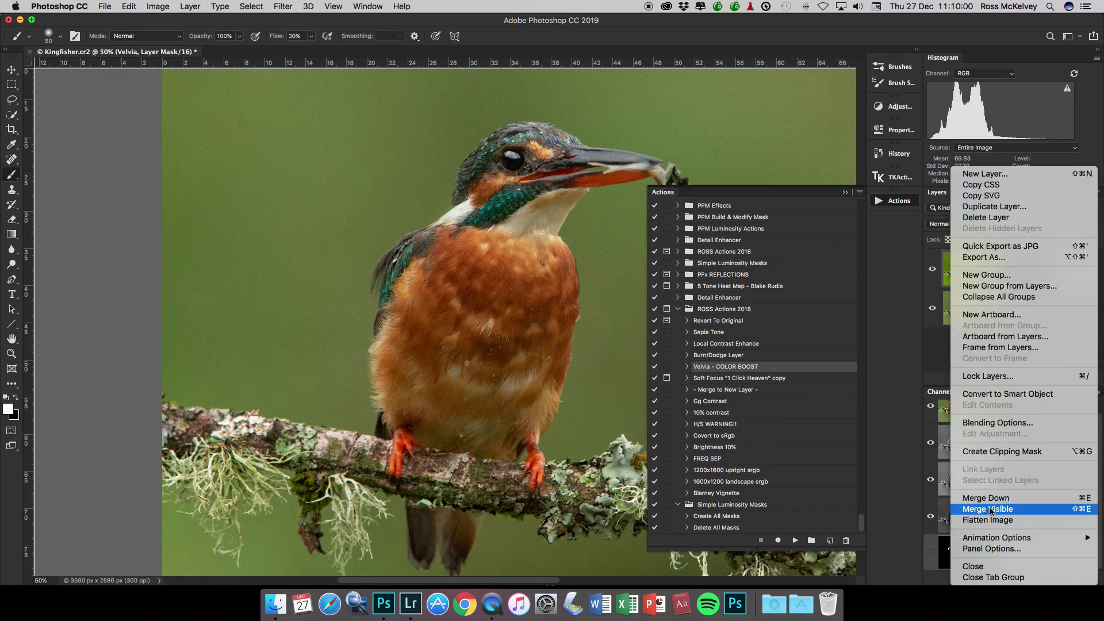
left_click(1008, 519)
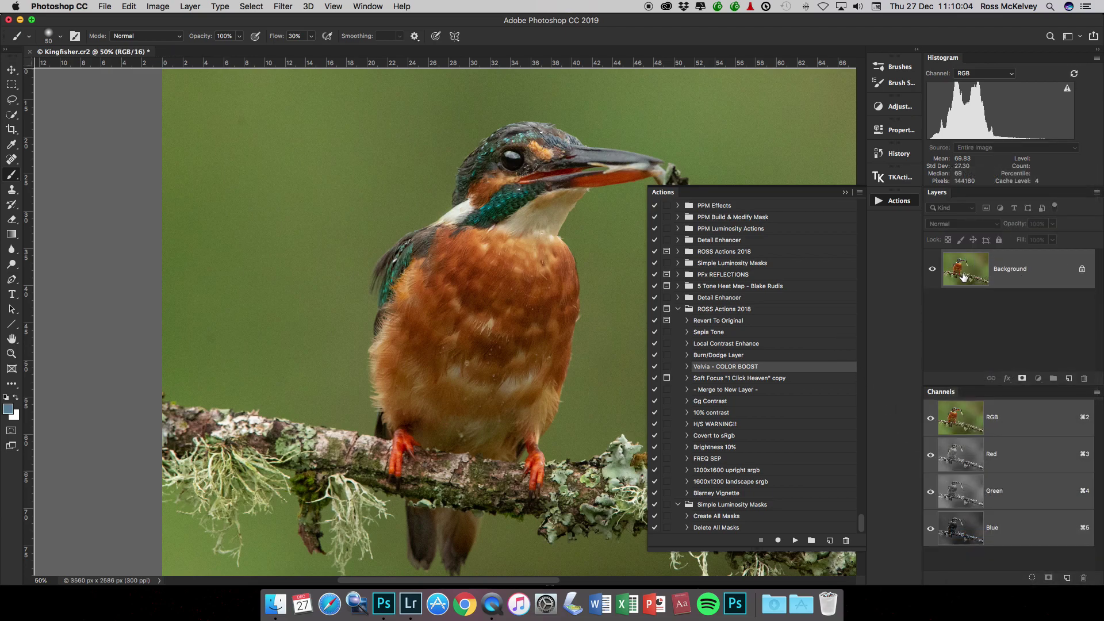
key("super+j")
left_click(282, 7)
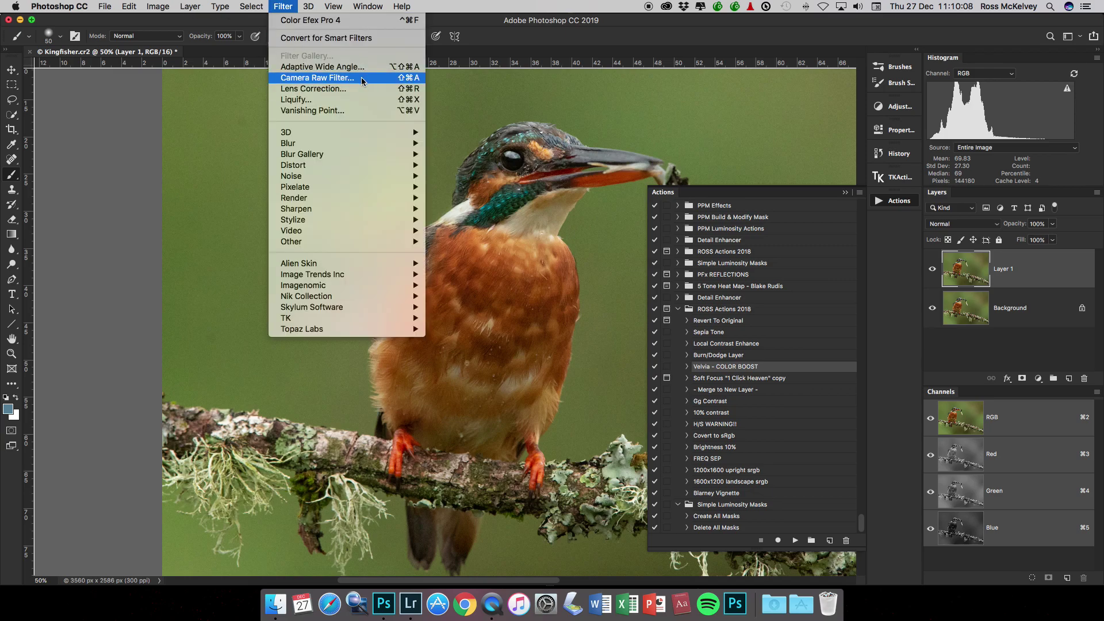
Sharpen Layer 1 in the Camera Raw Filter's Detail tab: Amount 119, Radius 0.6, Detail 0, Masking about 65
left_click(362, 79)
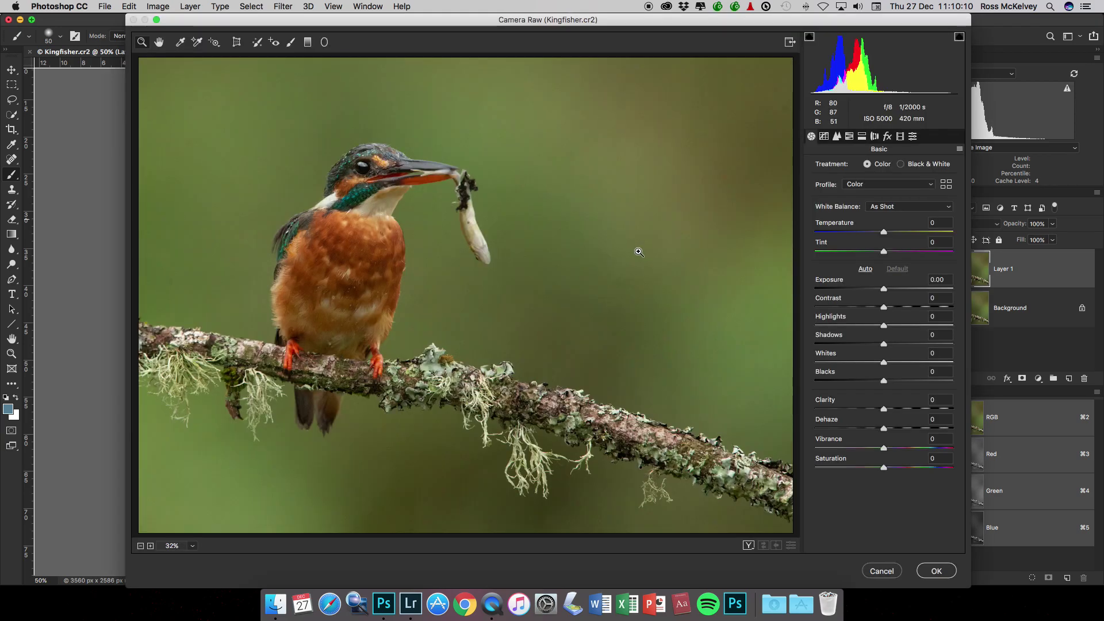
left_click(836, 136)
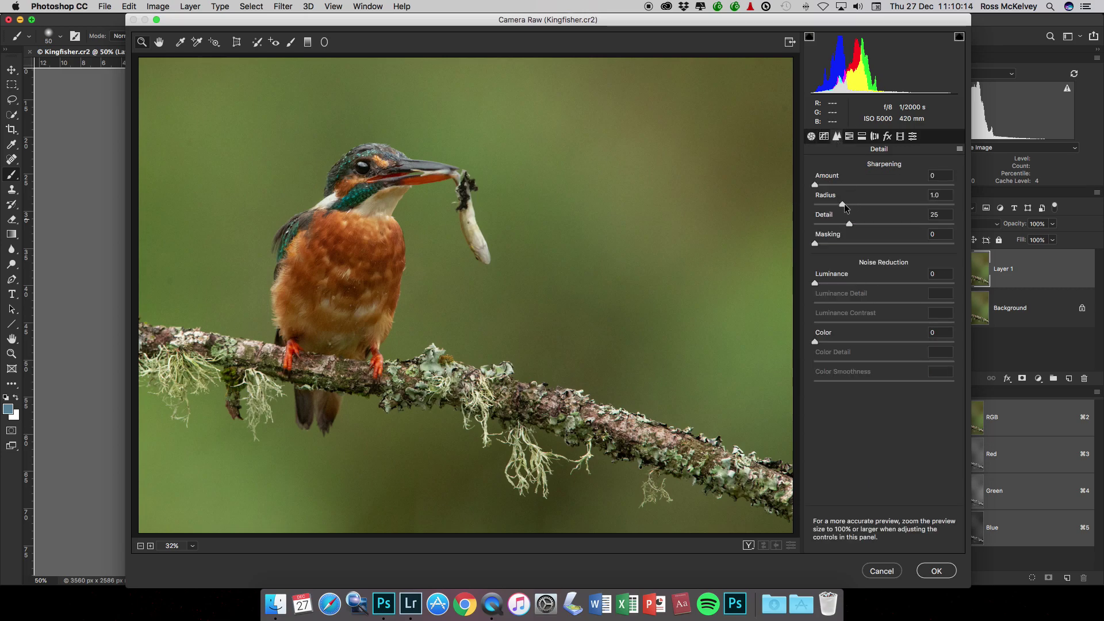
left_click_drag(843, 204, 925, 184)
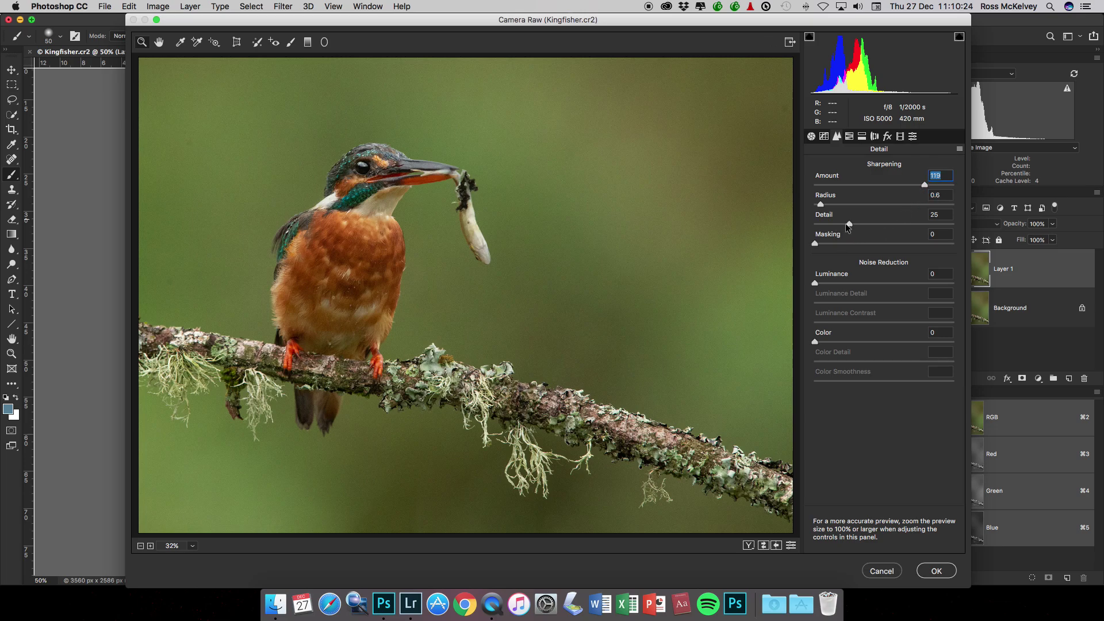
left_click_drag(849, 224, 809, 228)
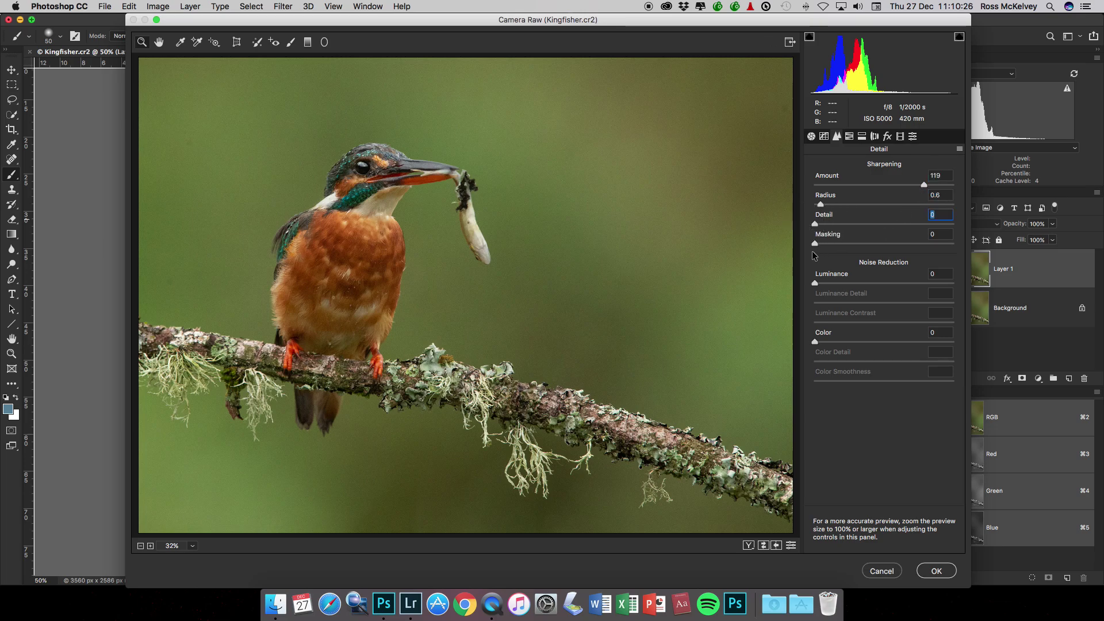
left_click_drag(814, 243, 905, 242)
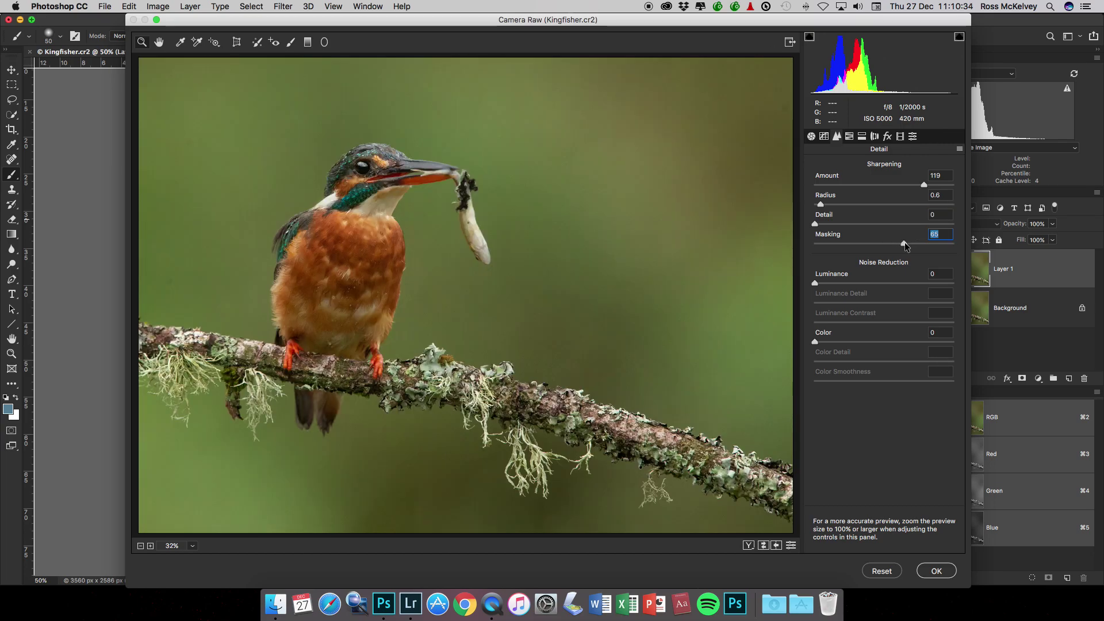
left_click(936, 570)
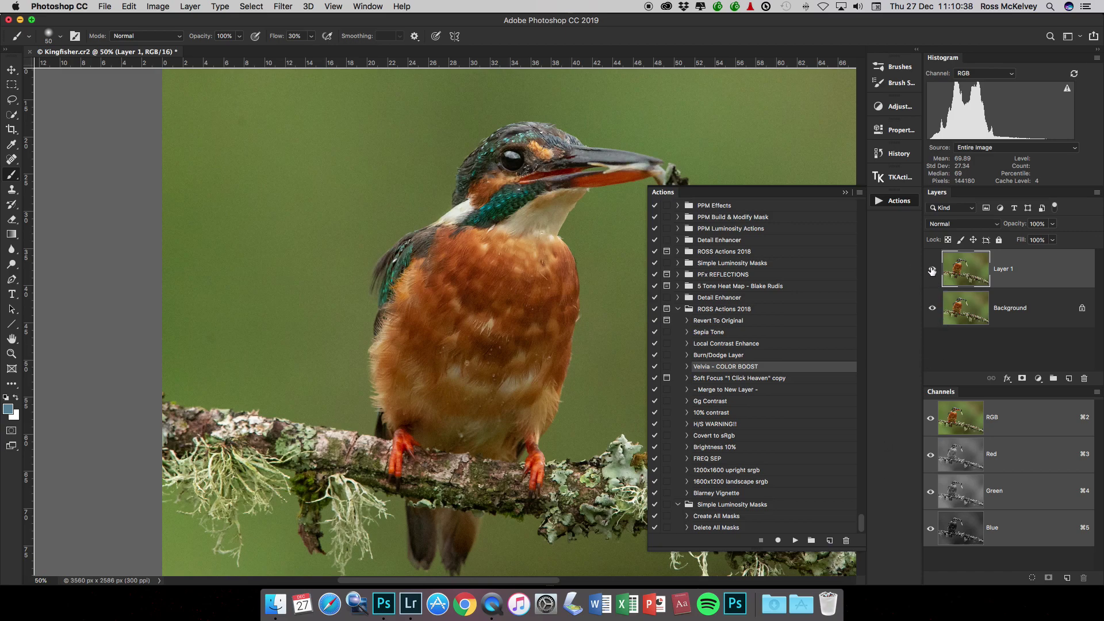
Flatten Kingfisher.cr2 to one Background layer, zoom out to the full photo, and collapse the Actions panel
left_click(1096, 192)
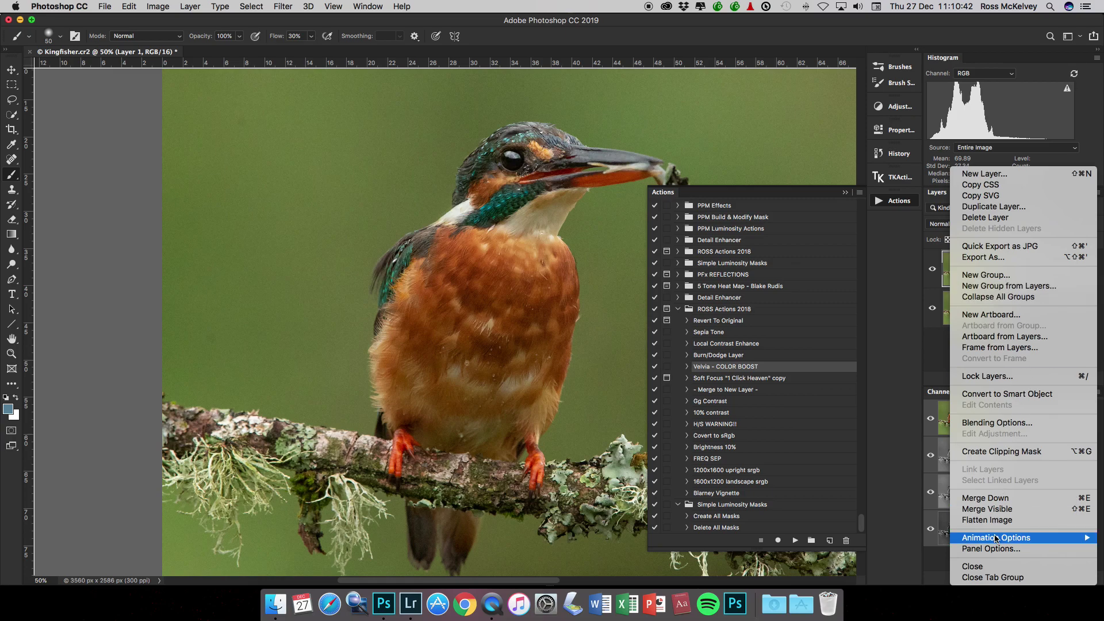
left_click(995, 519)
key("super+minus")
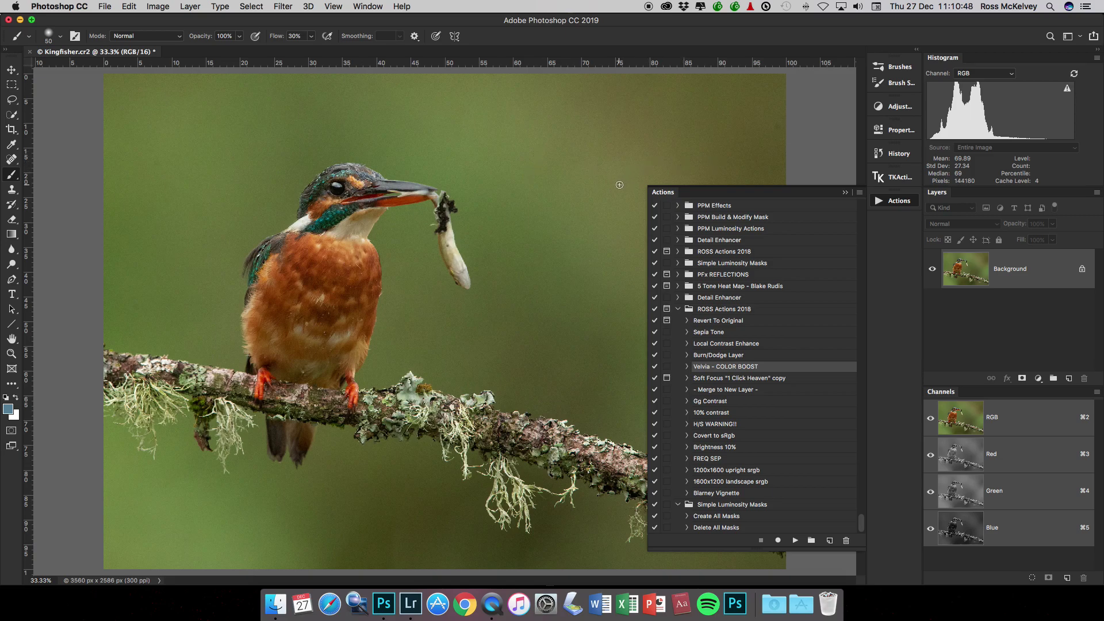
left_click(844, 192)
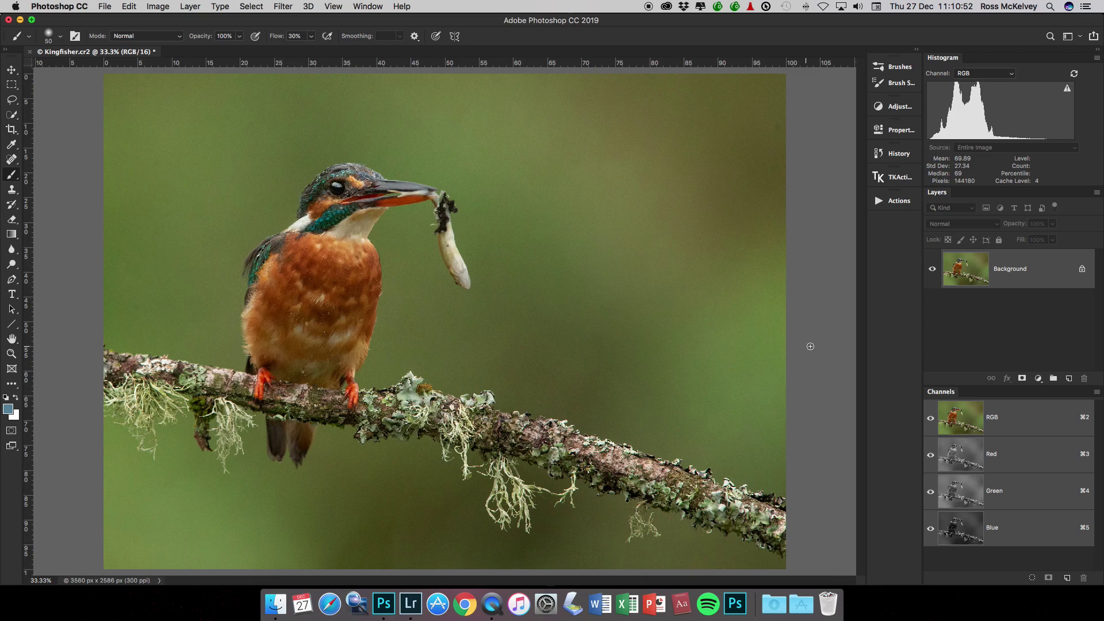